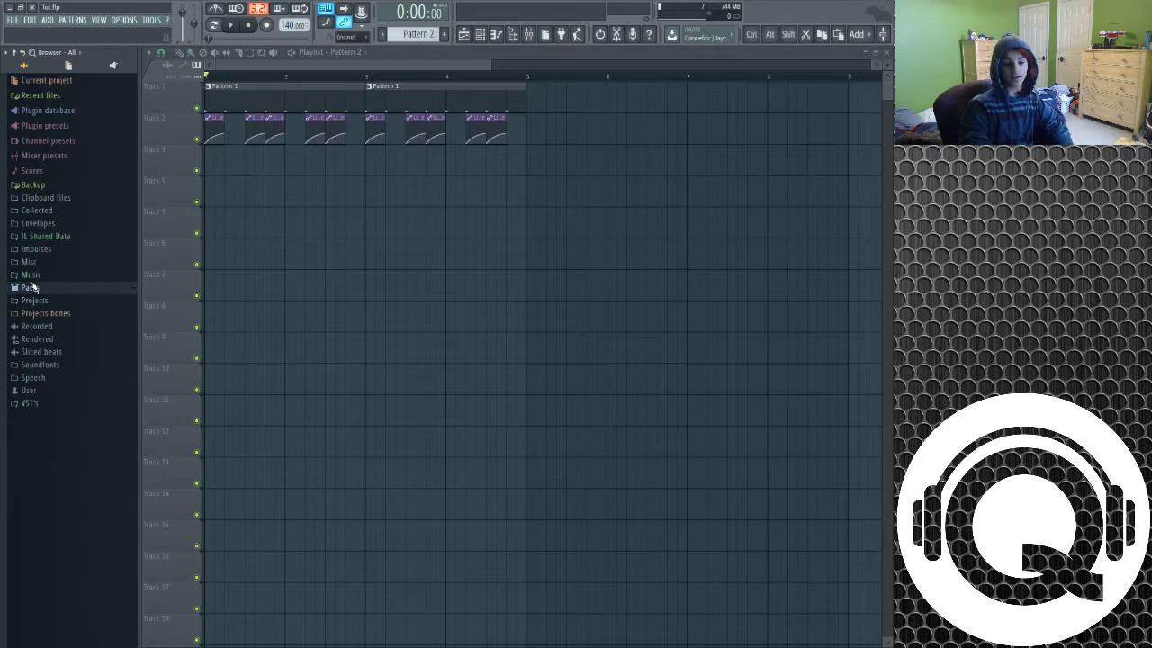
Step: Open the existing Serum channel from the channel rack and examine its patch
{"action": "left_click", "coordinate": [30, 274]}
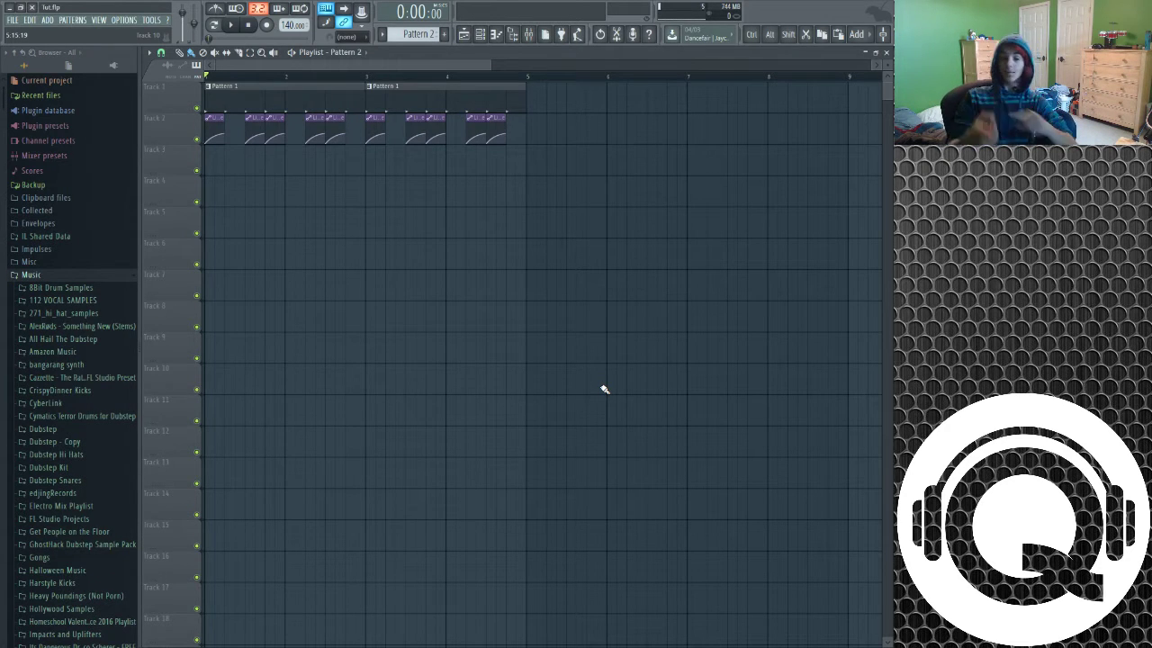
{"action": "left_click", "coordinate": [480, 34]}
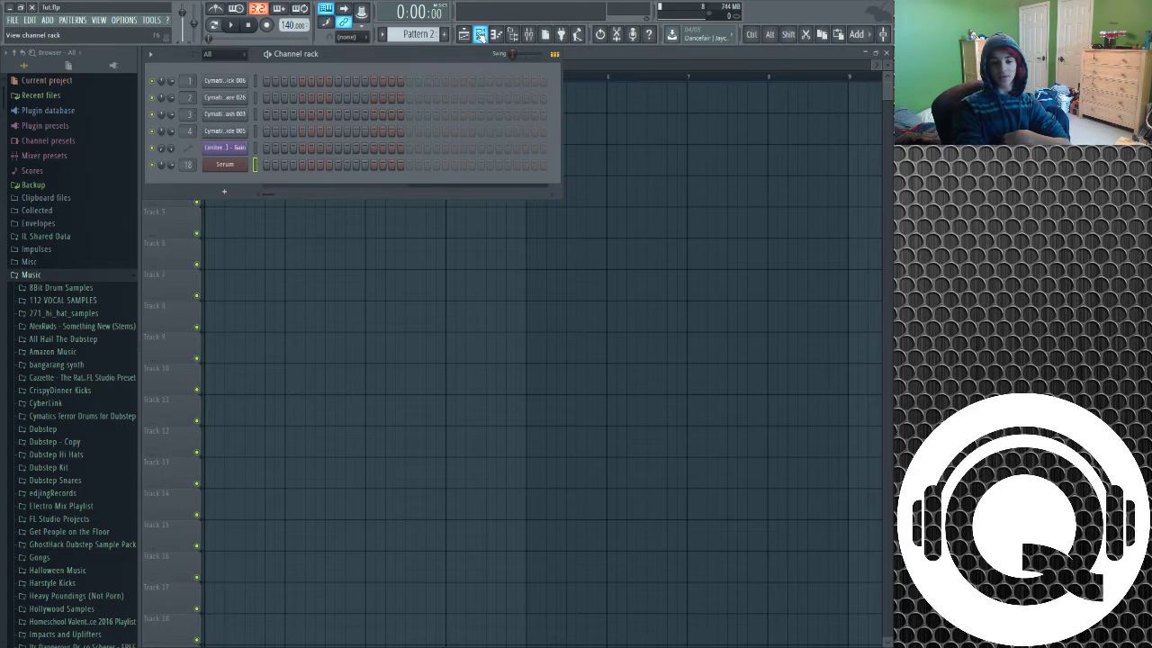
{"action": "left_click", "coordinate": [224, 164]}
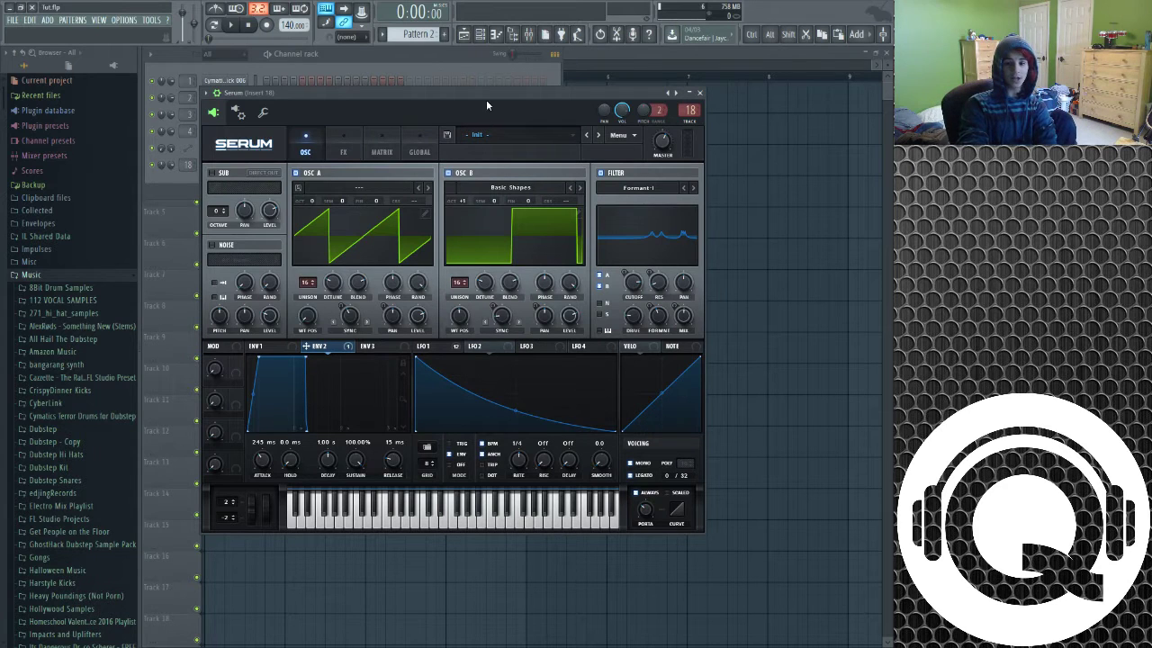
{"action": "left_click_drag", "start_coordinate": [475, 96], "coordinate": [494, 132]}
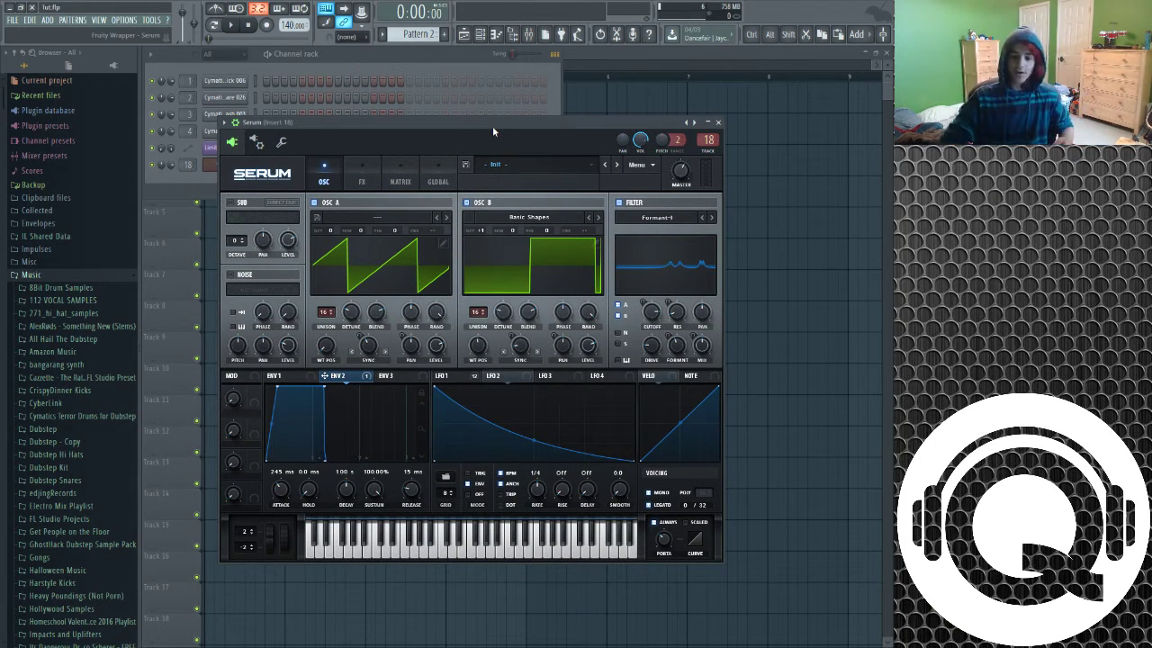
{"action": "left_click", "coordinate": [444, 58]}
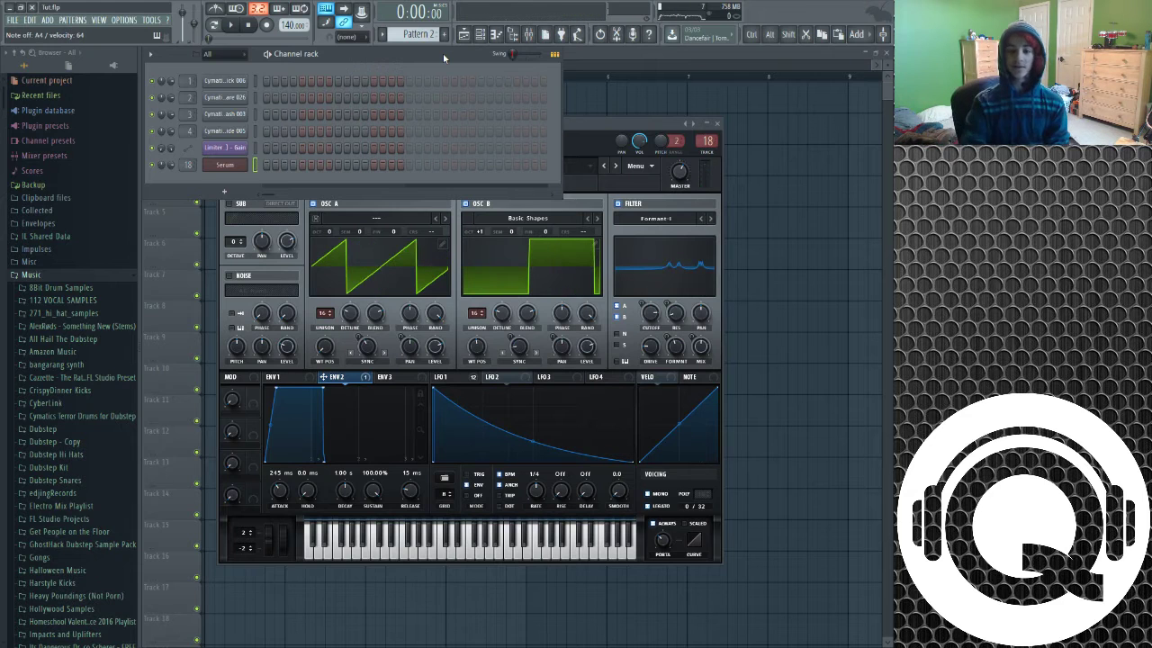
{"action": "left_click_drag", "start_coordinate": [601, 128], "coordinate": [638, 103]}
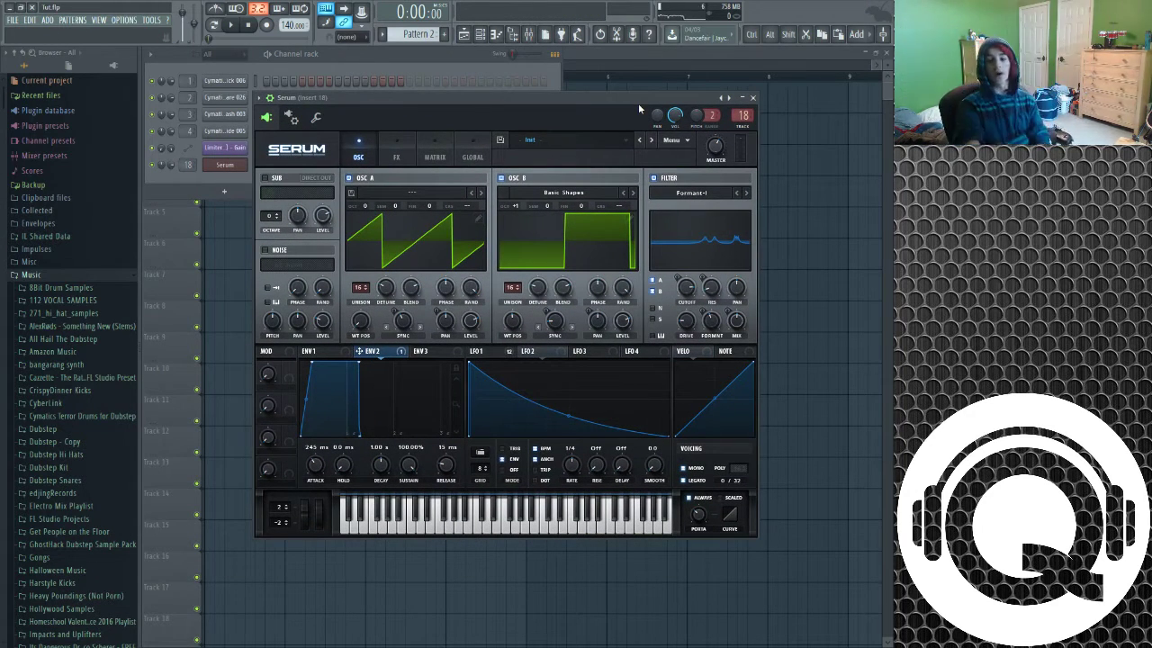
{"action": "left_click_drag", "start_coordinate": [638, 103], "coordinate": [674, 72]}
Step: Add a second Serum instance to the channel rack and route it to mixer track 19
{"action": "left_click", "coordinate": [226, 199]}
{"action": "right_click", "coordinate": [227, 199]}
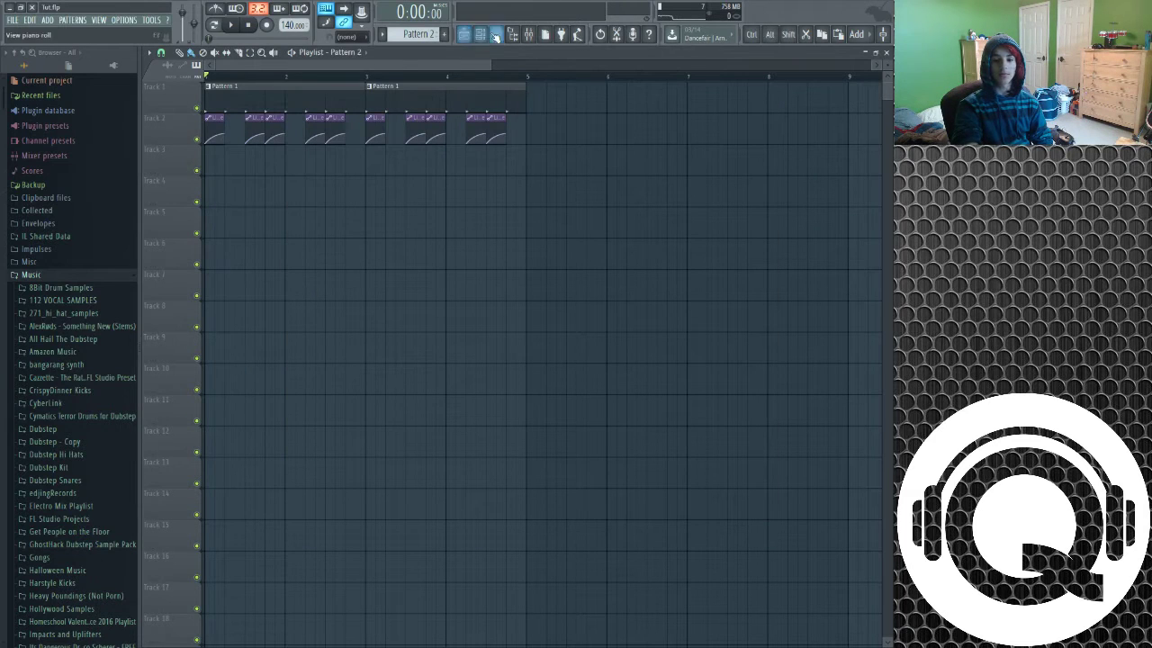
{"action": "left_click", "coordinate": [480, 35]}
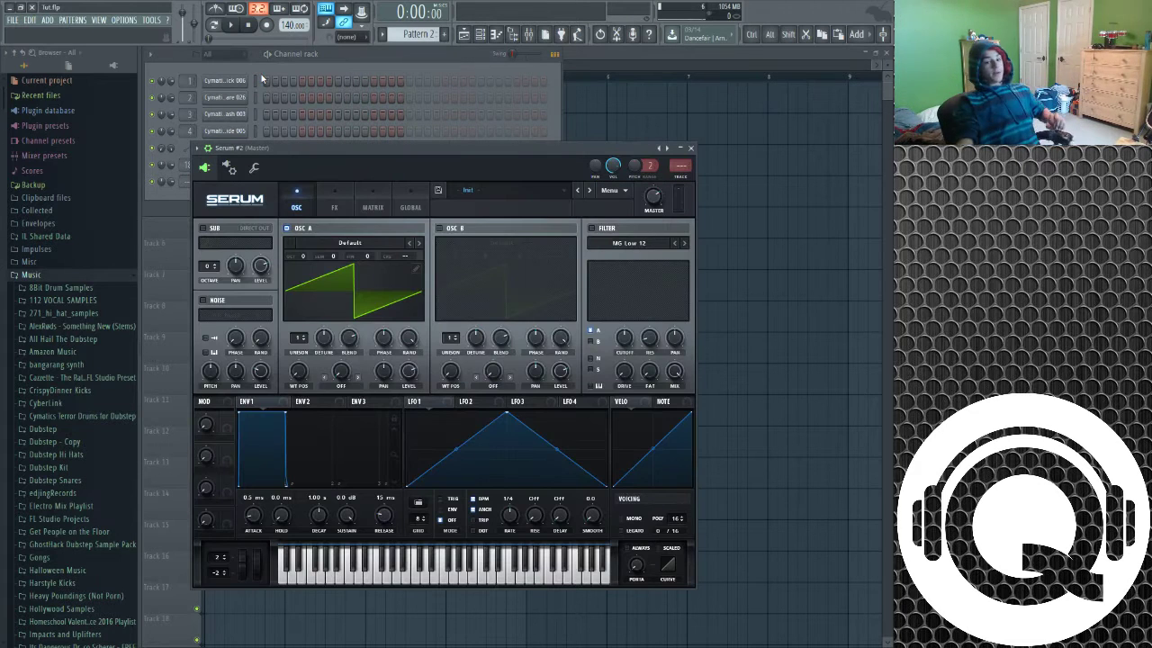
{"action": "left_click_drag", "start_coordinate": [410, 154], "coordinate": [490, 114]}
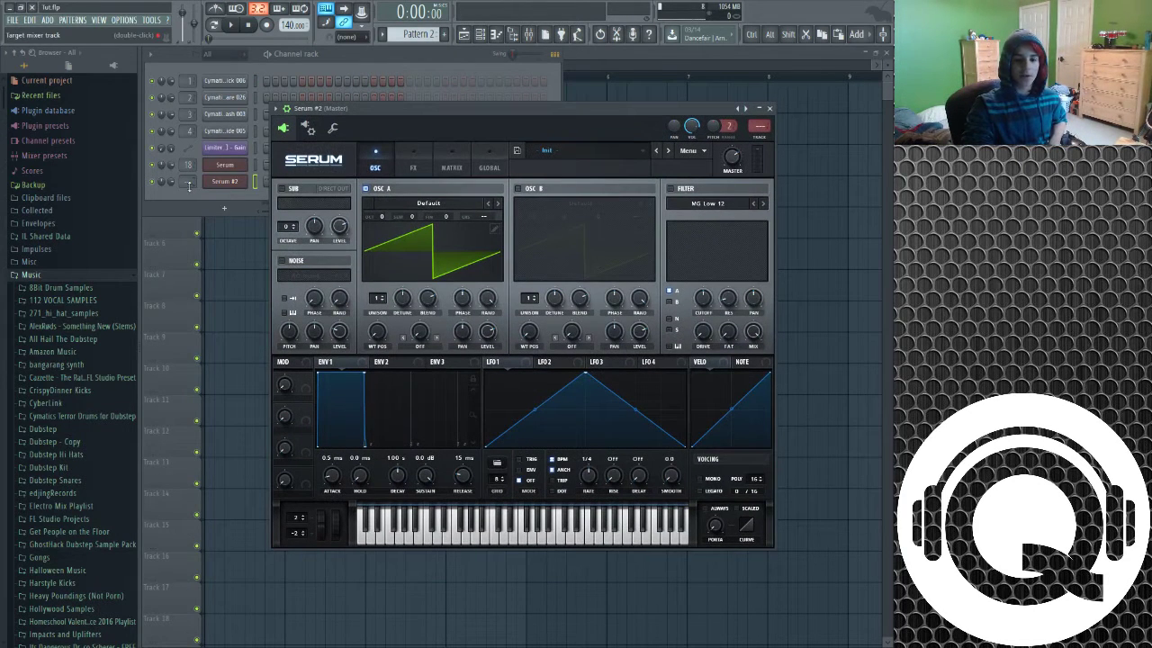
{"action": "left_click_drag", "start_coordinate": [189, 186], "coordinate": [189, 166]}
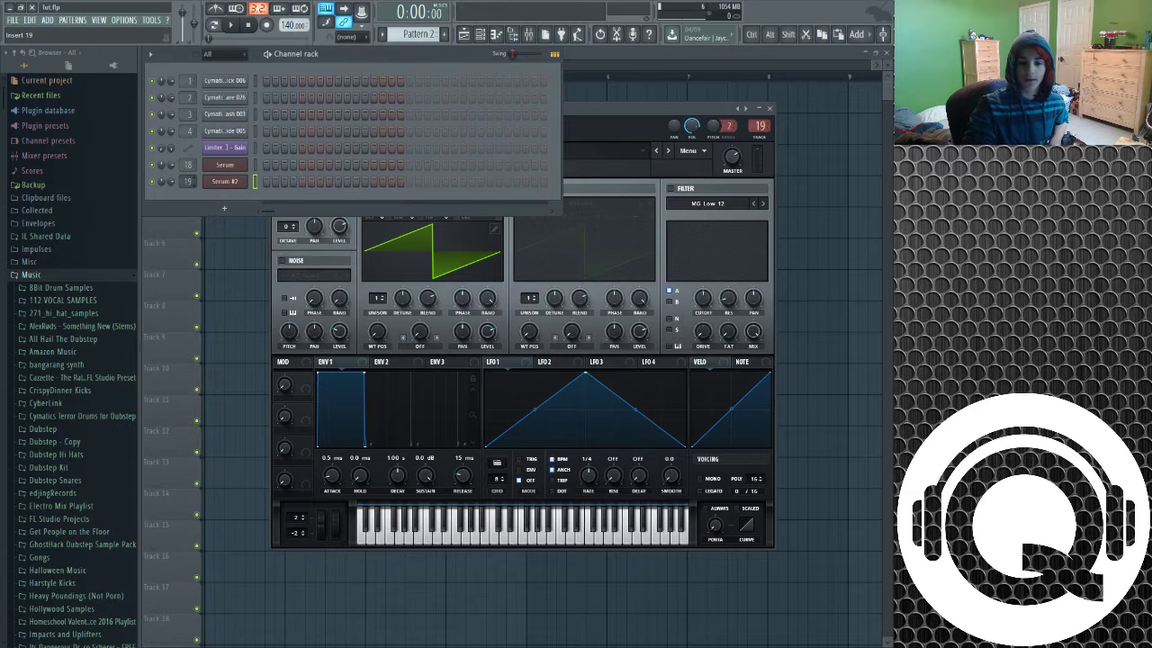
{"action": "left_click_drag", "start_coordinate": [590, 105], "coordinate": [592, 89]}
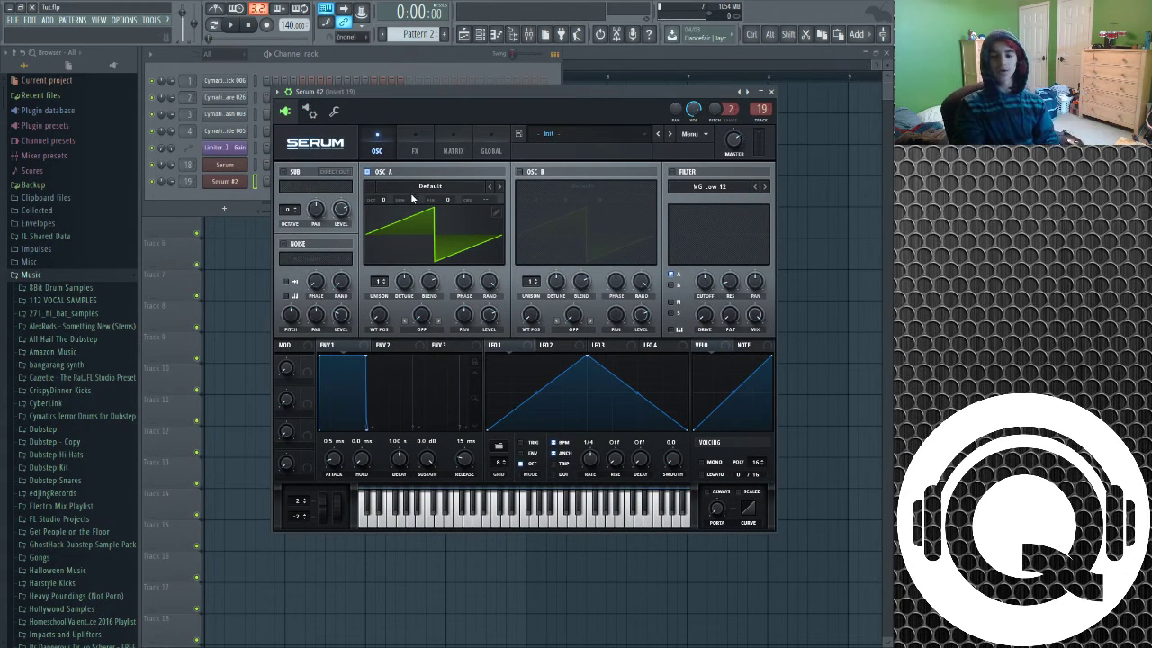
Step: Set oscillator A of the new Serum instance to 16 unison voices with a detune of 0.04
{"action": "left_click_drag", "start_coordinate": [522, 94], "coordinate": [466, 124]}
{"action": "left_click_drag", "start_coordinate": [323, 313], "coordinate": [355, 240]}
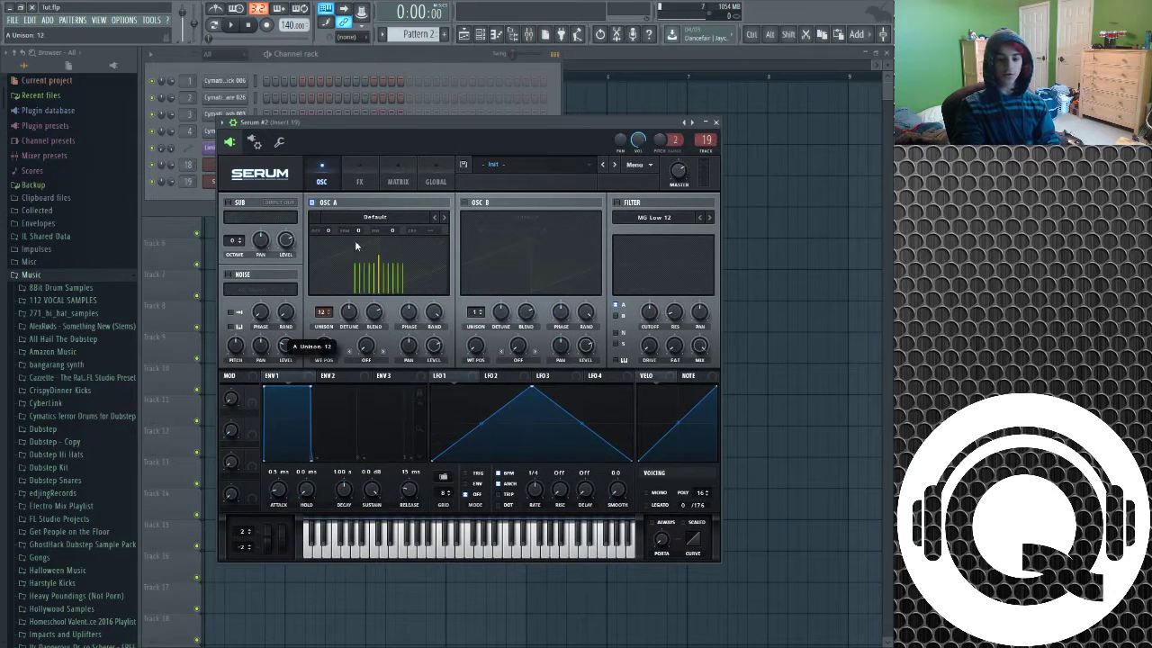
{"action": "left_click_drag", "start_coordinate": [348, 313], "coordinate": [349, 346]}
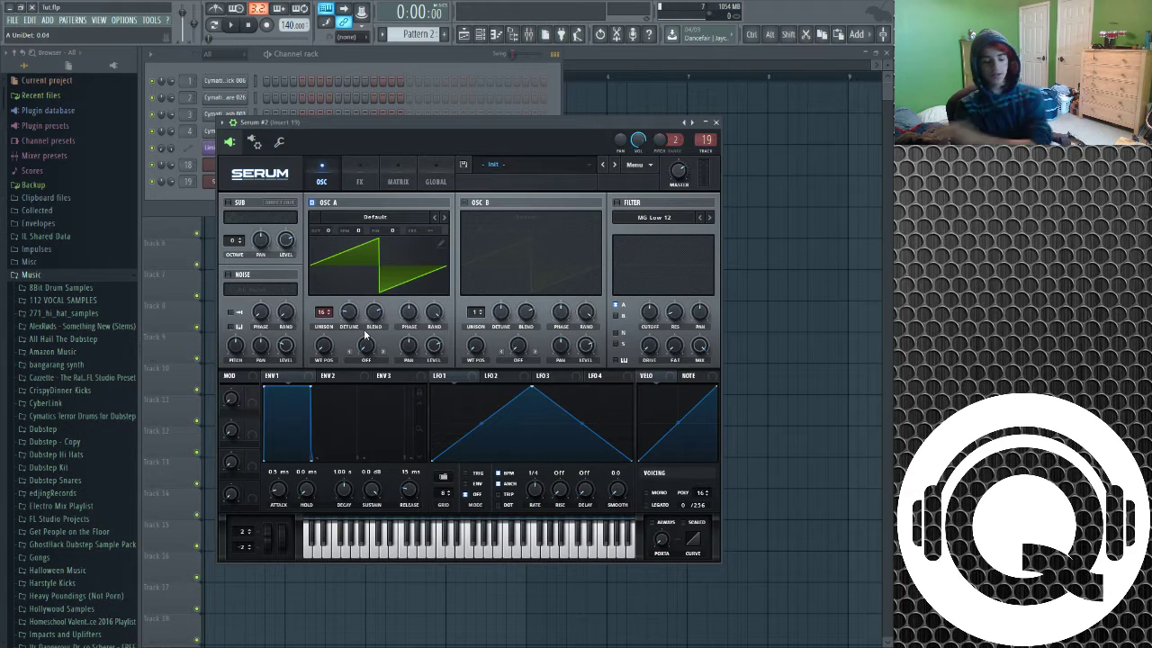
Step: Enable oscillator B with the Basic Shapes square wave at position 4, one octave up, and set the master volume to 59%
{"action": "left_click_drag", "start_coordinate": [450, 132], "coordinate": [431, 118]}
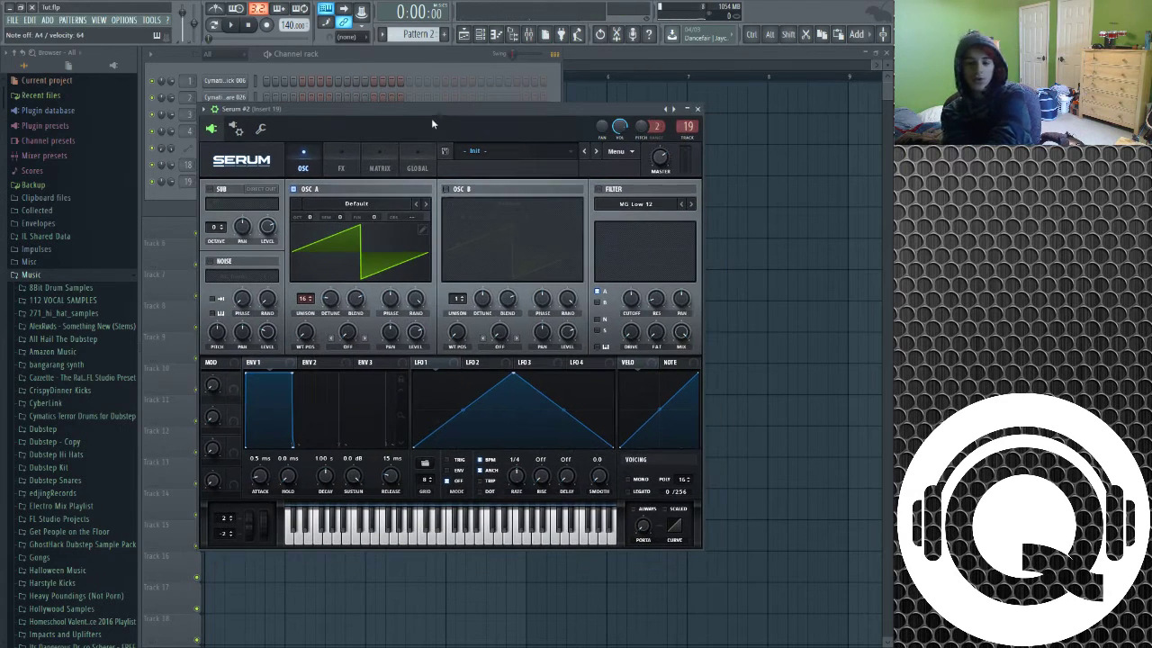
{"action": "left_click", "coordinate": [445, 189]}
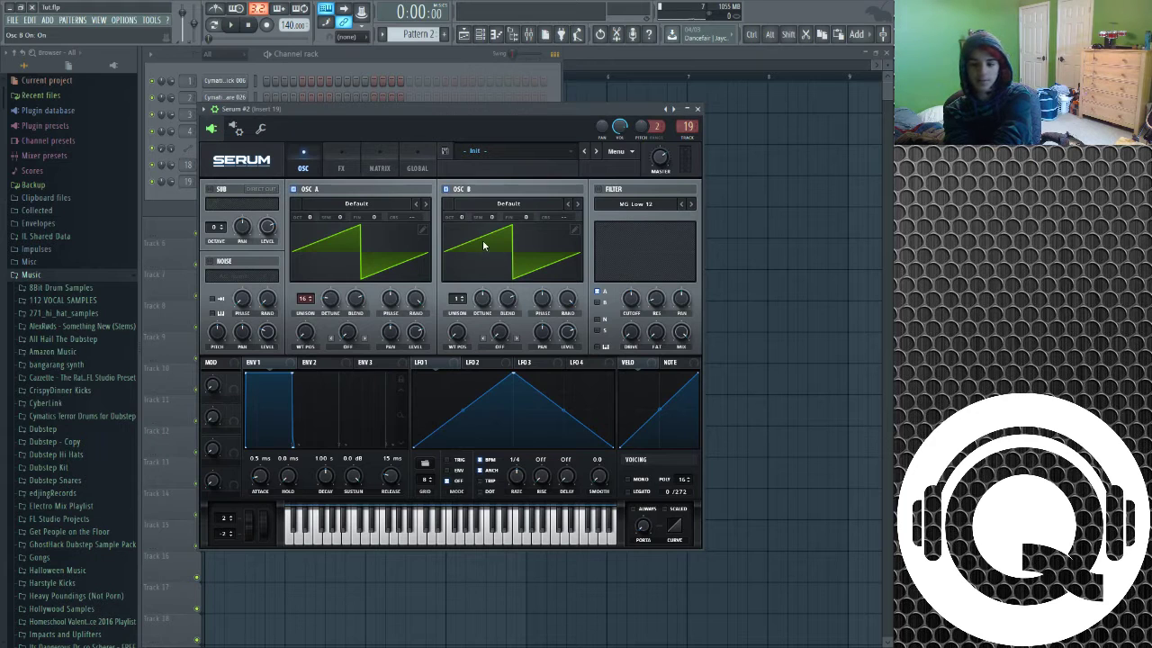
{"action": "left_click", "coordinate": [518, 334]}
{"action": "left_click_drag", "start_coordinate": [465, 333], "coordinate": [483, 289]}
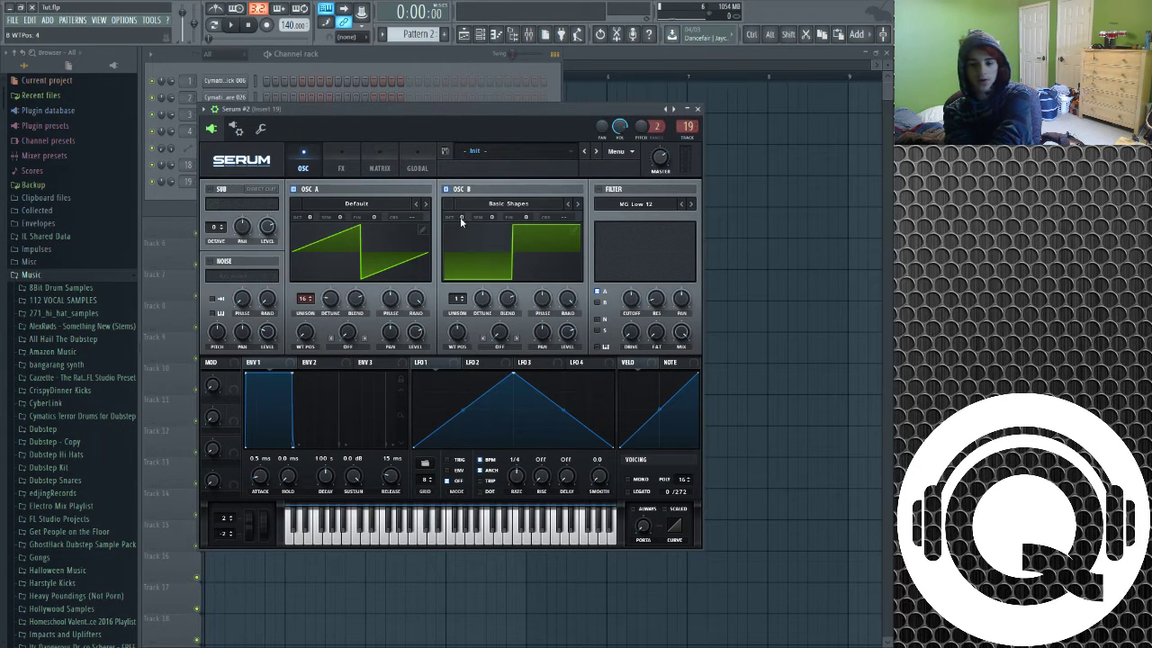
{"action": "left_click_drag", "start_coordinate": [460, 217], "coordinate": [461, 209]}
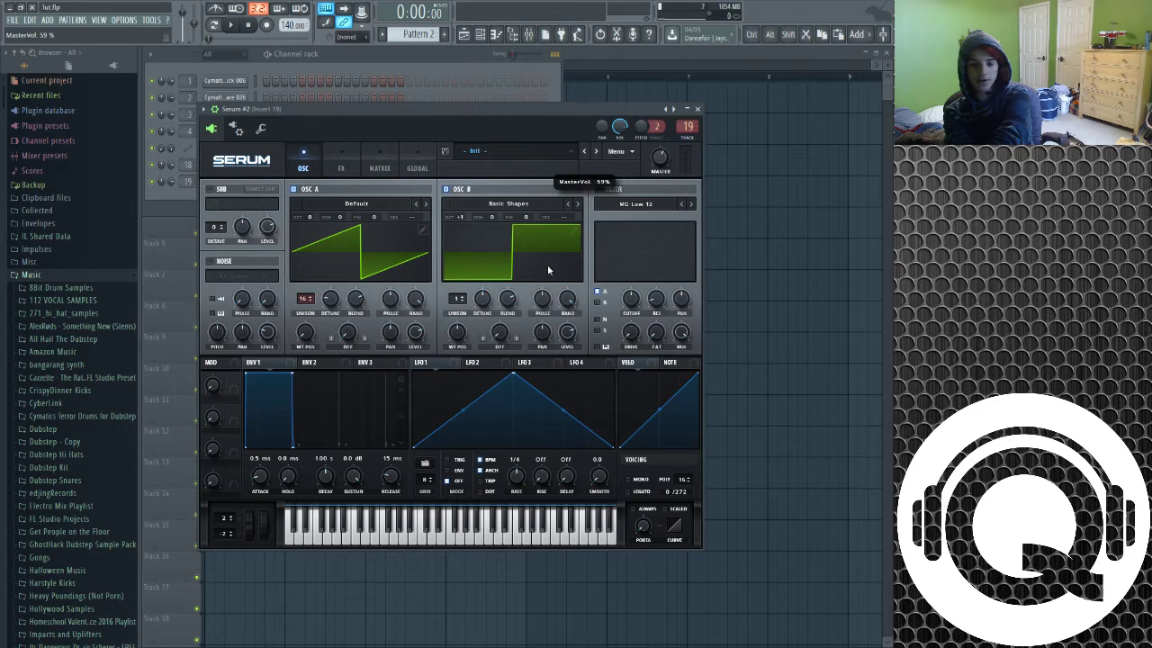
Step: Raise oscillator B's unison to 16 voices and reduce its detune
{"action": "left_click_drag", "start_coordinate": [459, 298], "coordinate": [480, 326]}
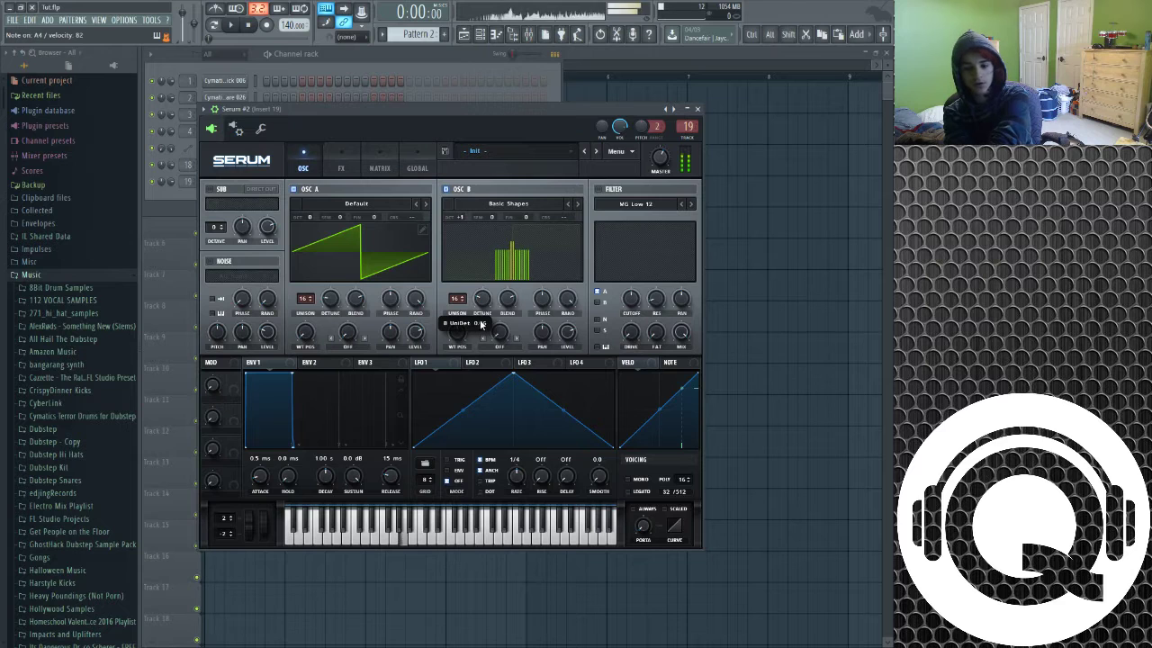
{"action": "left_click", "coordinate": [339, 171]}
{"action": "left_click", "coordinate": [303, 168]}
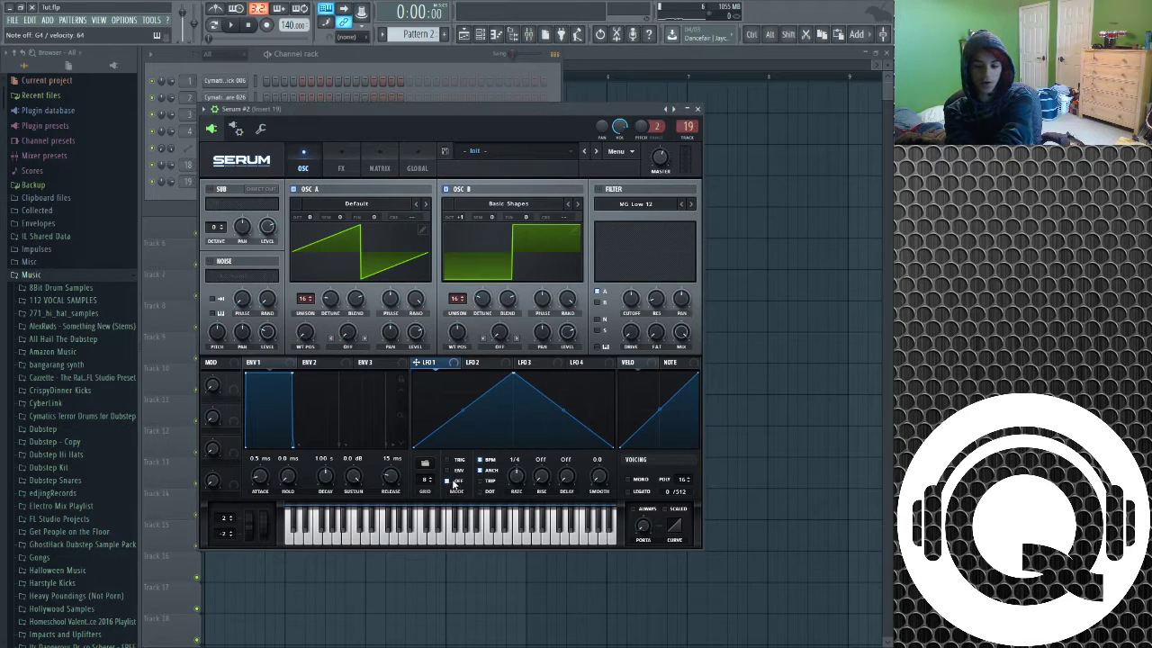
Step: Set LFO 1's rate to 2 bar and assign it to both oscillators' pan in opposite directions, using -41 for oscillator B
{"action": "left_click_drag", "start_coordinate": [514, 477], "coordinate": [518, 504]}
{"action": "key", "text": "m"}
{"action": "key", "text": "b"}
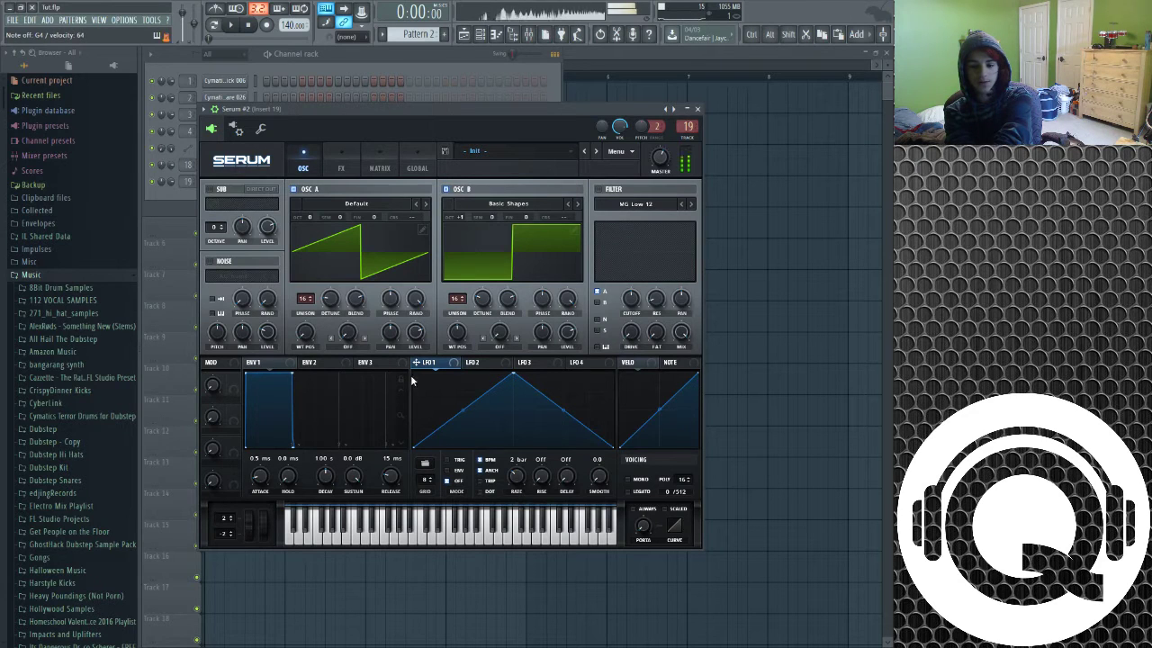
{"action": "left_click_drag", "start_coordinate": [417, 361], "coordinate": [541, 334]}
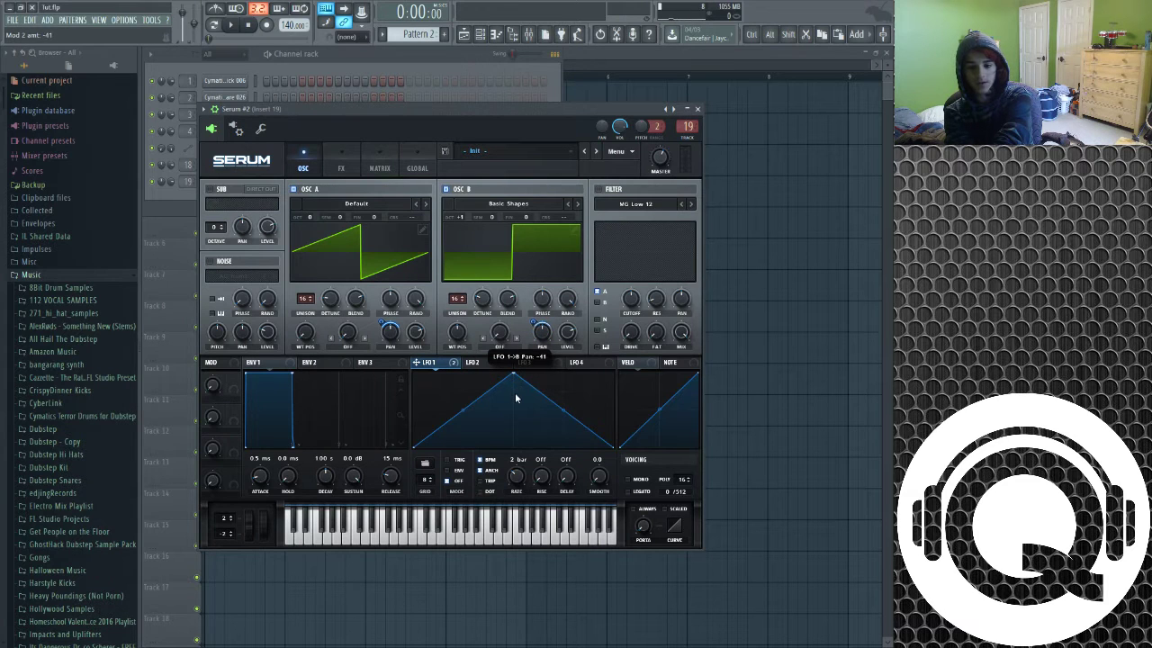
{"action": "key", "text": "b"}
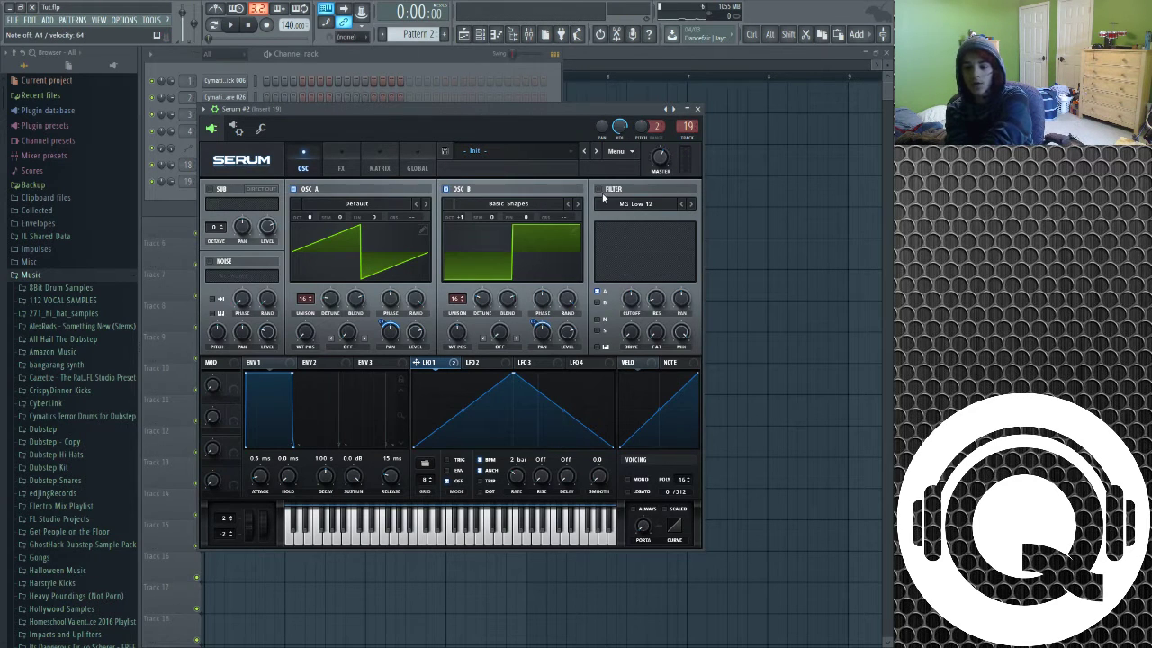
Step: Enable Hyper/Dimension with 16% Hyper detune and 21% mix, modulating both with LFO 1, at an amount of 27 for detune
{"action": "left_click", "coordinate": [342, 162]}
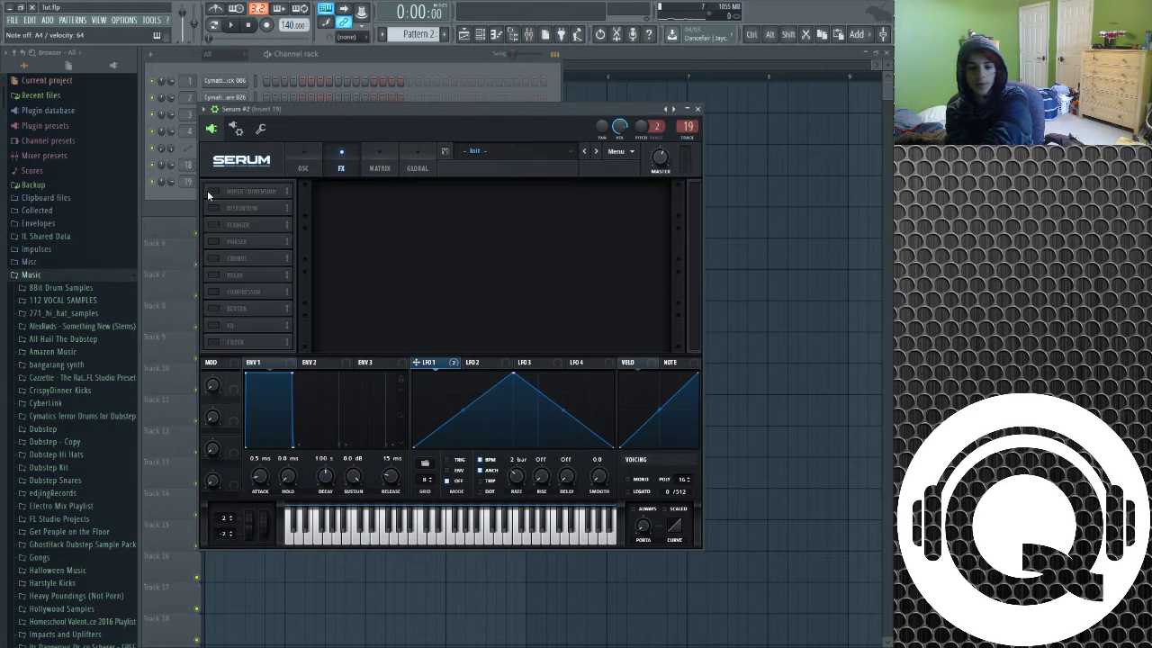
{"action": "left_click", "coordinate": [210, 191]}
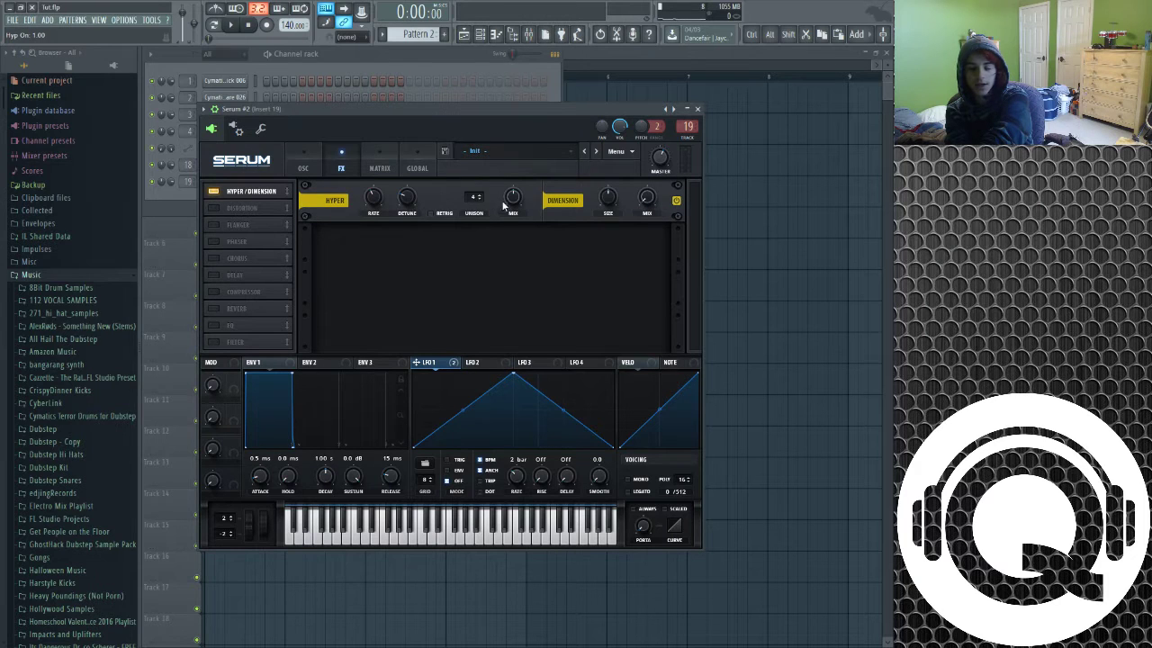
{"action": "left_click_drag", "start_coordinate": [512, 199], "coordinate": [511, 215]}
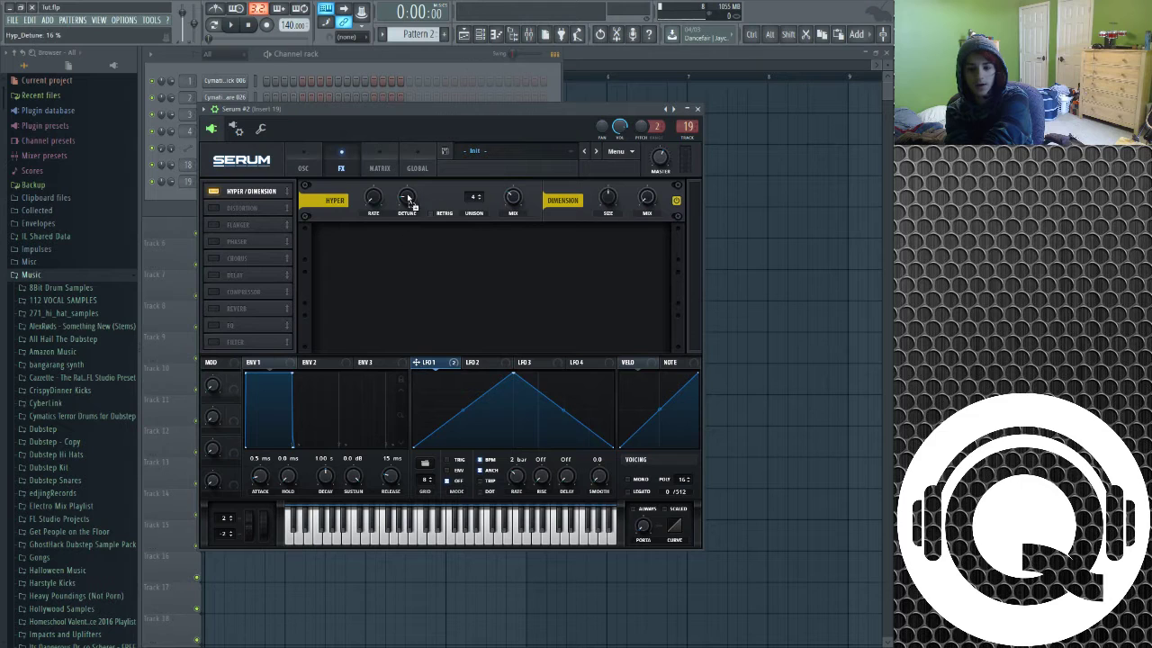
{"action": "left_click_drag", "start_coordinate": [409, 200], "coordinate": [407, 198]}
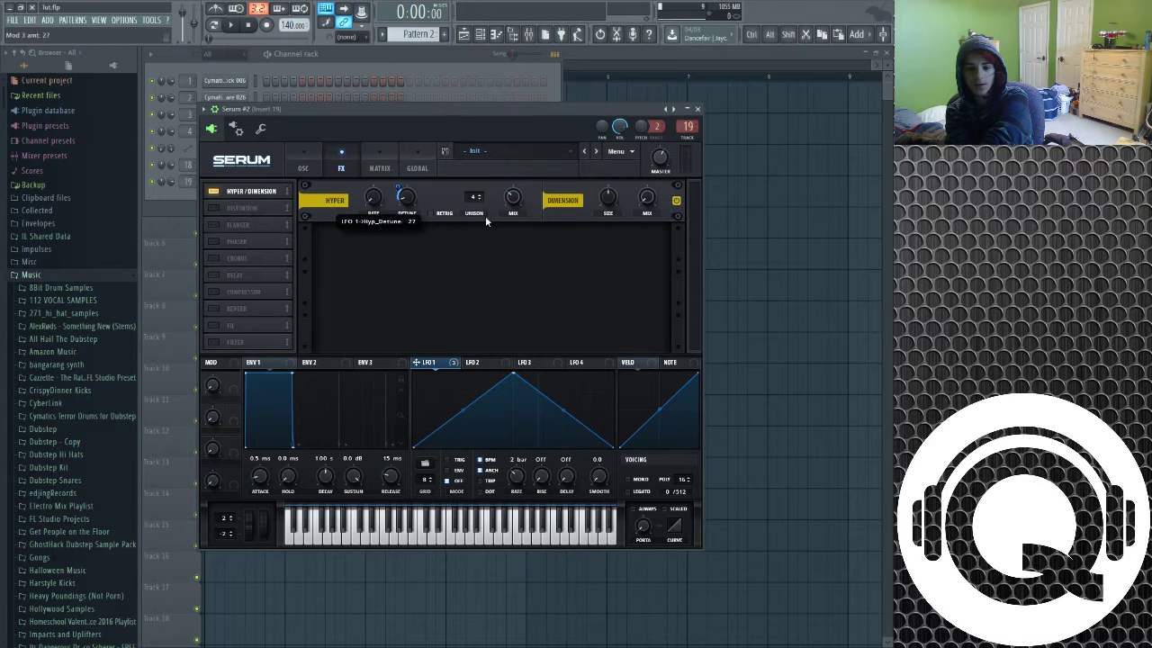
{"action": "left_click_drag", "start_coordinate": [461, 312], "coordinate": [512, 214]}
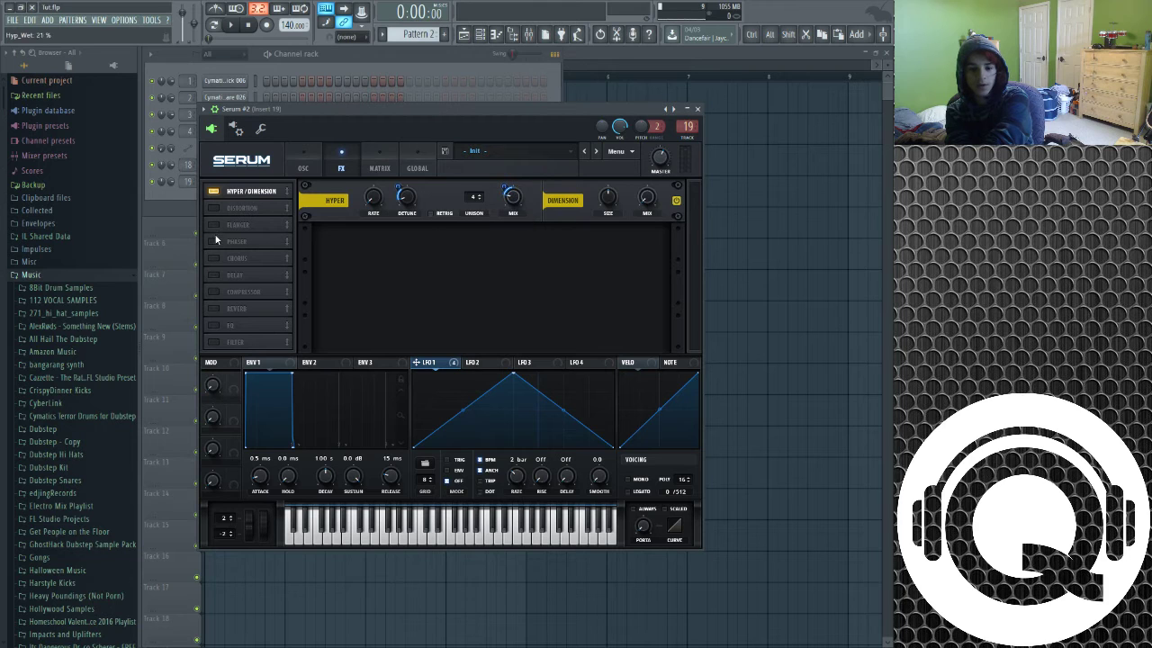
Step: Enable the Phaser at rate 0 with a 28% mix, and modulate its depth by 65, frequency by about 67, and mix with LFO 1
{"action": "left_click", "coordinate": [221, 242]}
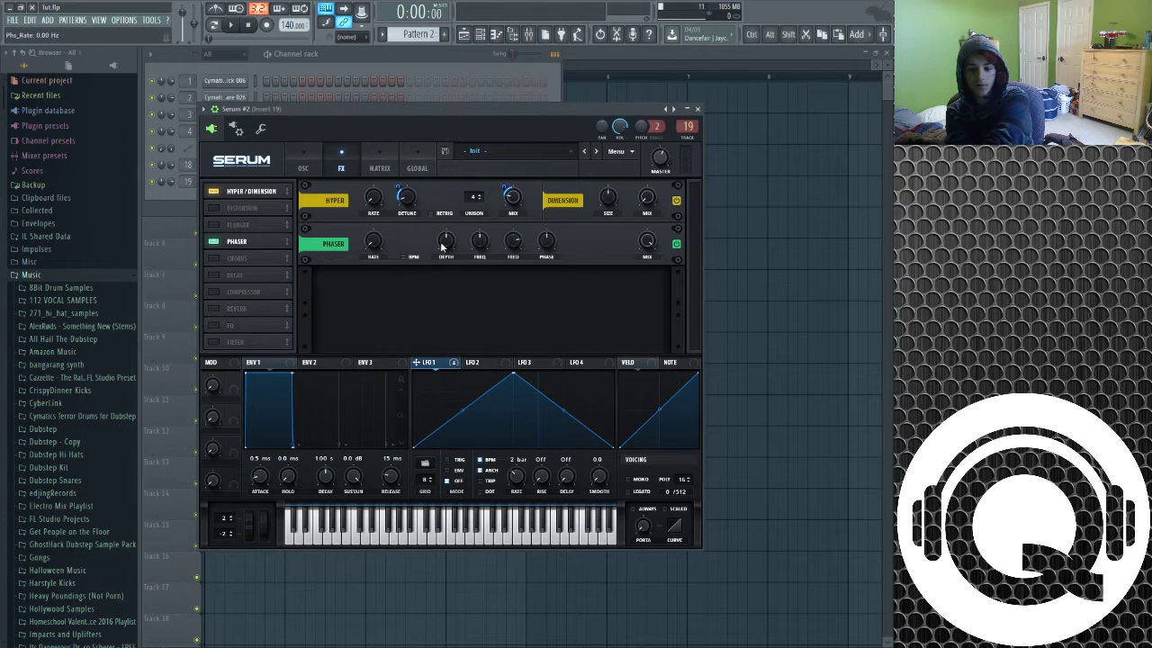
{"action": "left_click_drag", "start_coordinate": [429, 357], "coordinate": [445, 241]}
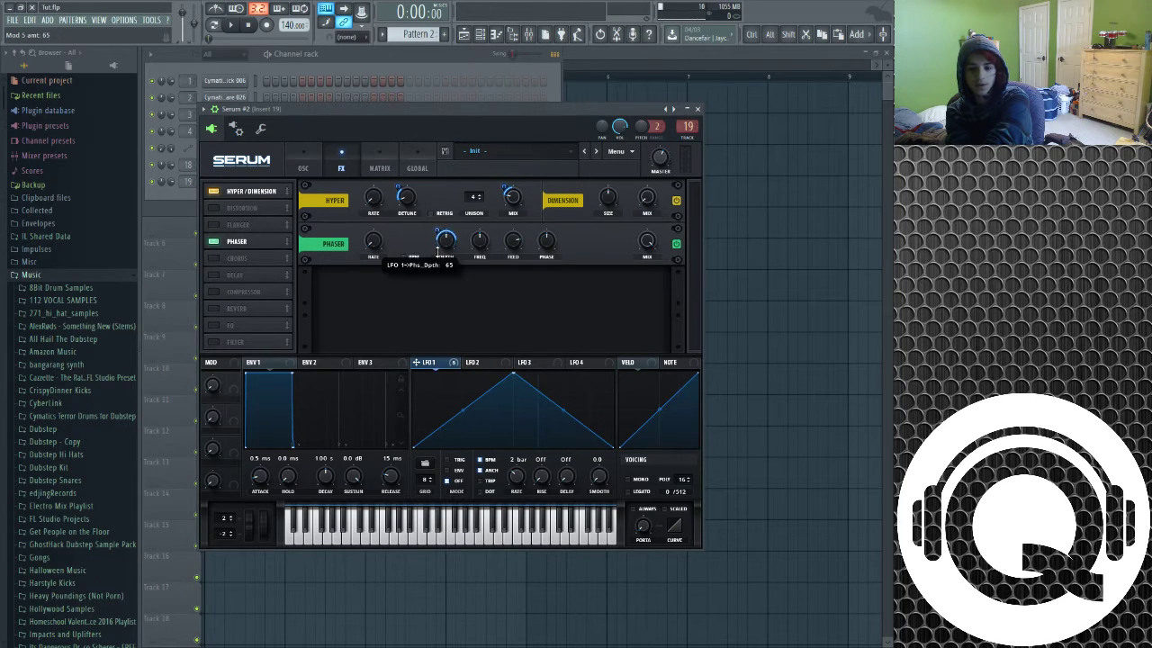
{"action": "left_click_drag", "start_coordinate": [417, 360], "coordinate": [479, 243]}
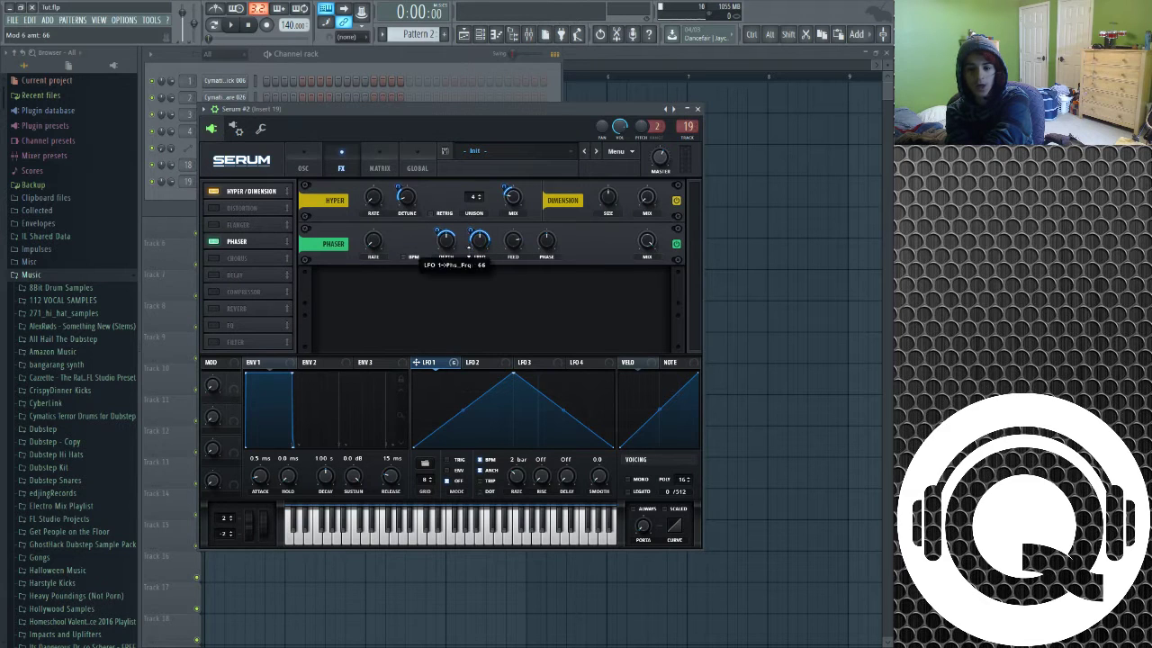
{"action": "left_click_drag", "start_coordinate": [416, 362], "coordinate": [655, 218]}
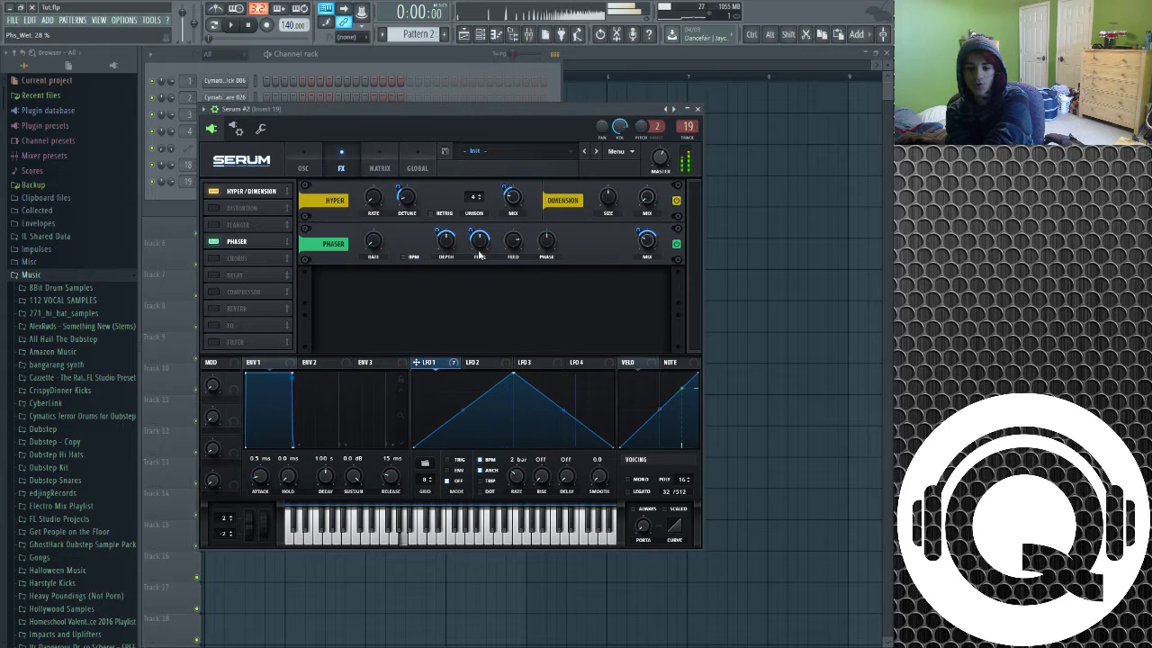
{"action": "left_click_drag", "start_coordinate": [471, 234], "coordinate": [472, 233]}
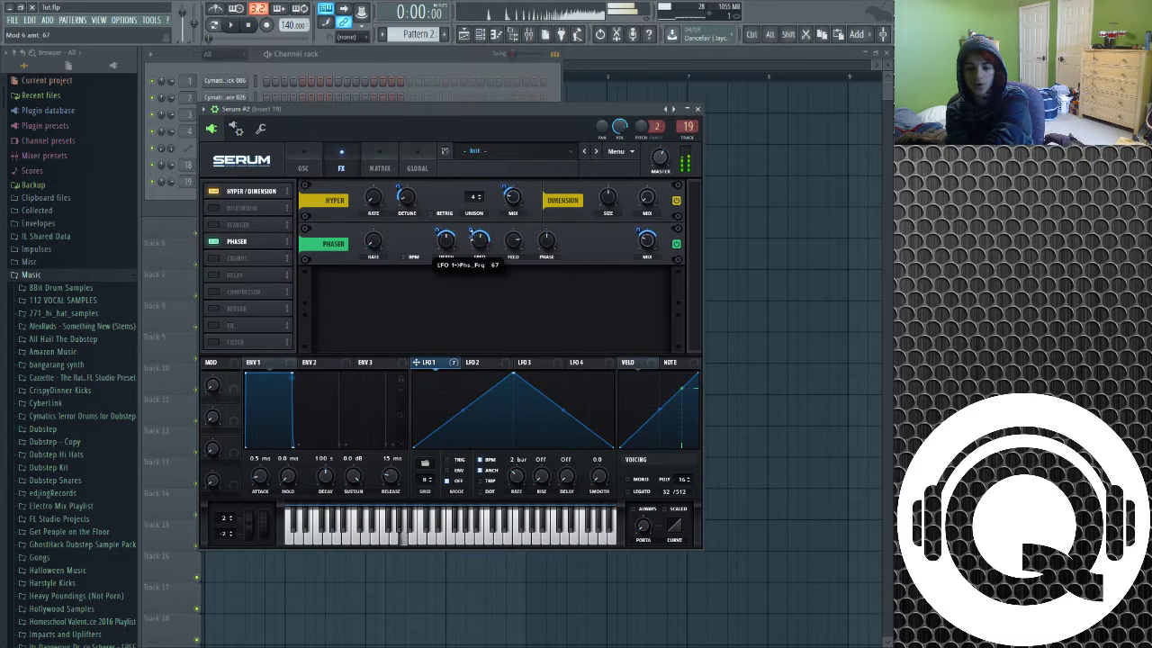
{"action": "mouse_move", "coordinate": [546, 238]}
{"action": "left_mouse_down"}
{"action": "mouse_move", "coordinate": [544, 309]}
{"action": "mouse_move", "coordinate": [556, 237]}
{"action": "left_mouse_up"}
{"action": "double_click", "coordinate": [544, 245]}
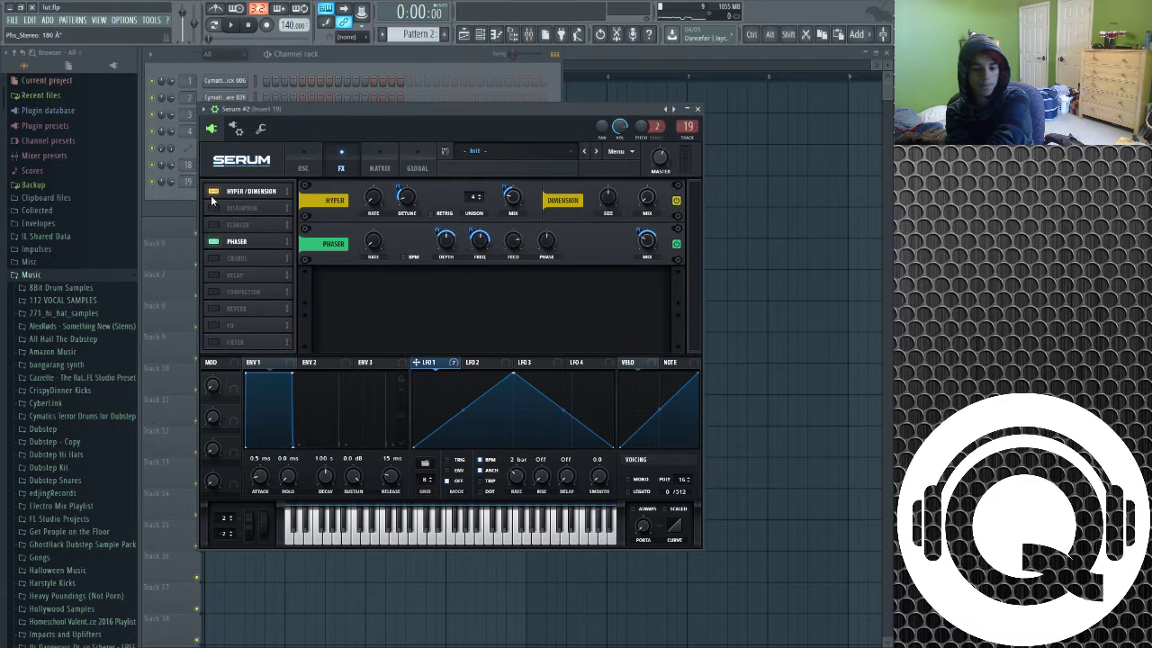
Step: Enable the Reverb and Compressor effects, test the sound with a few notes, and adjust the compressor's gain
{"action": "left_click", "coordinate": [212, 309]}
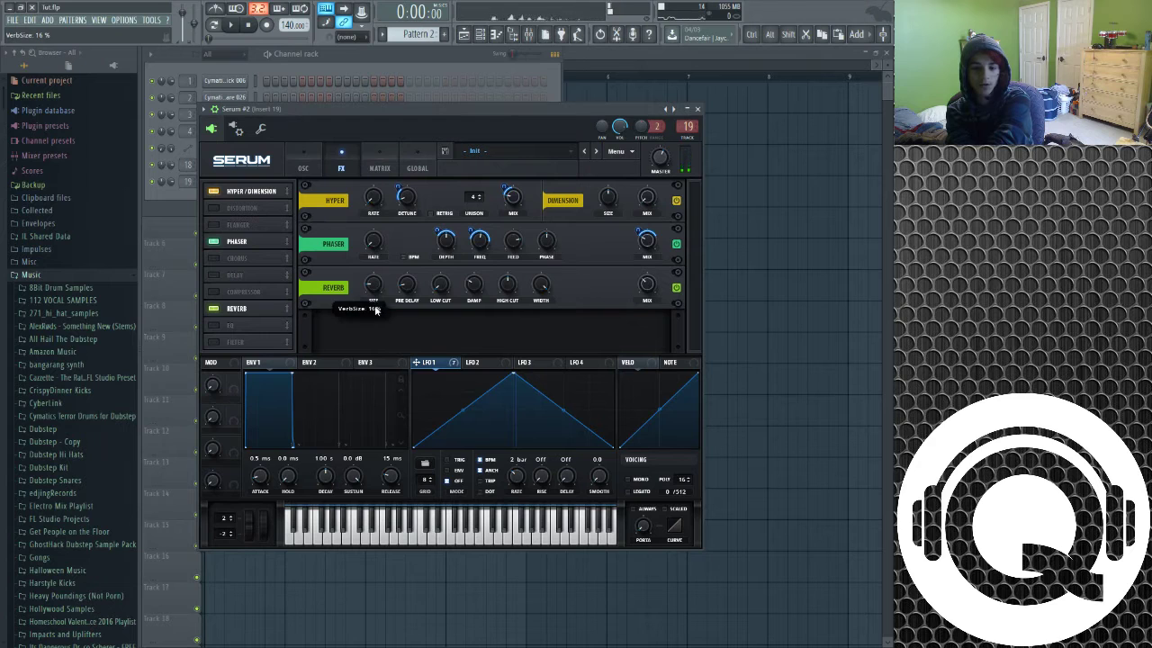
{"action": "key", "text": "z"}
{"action": "key", "text": "z"}
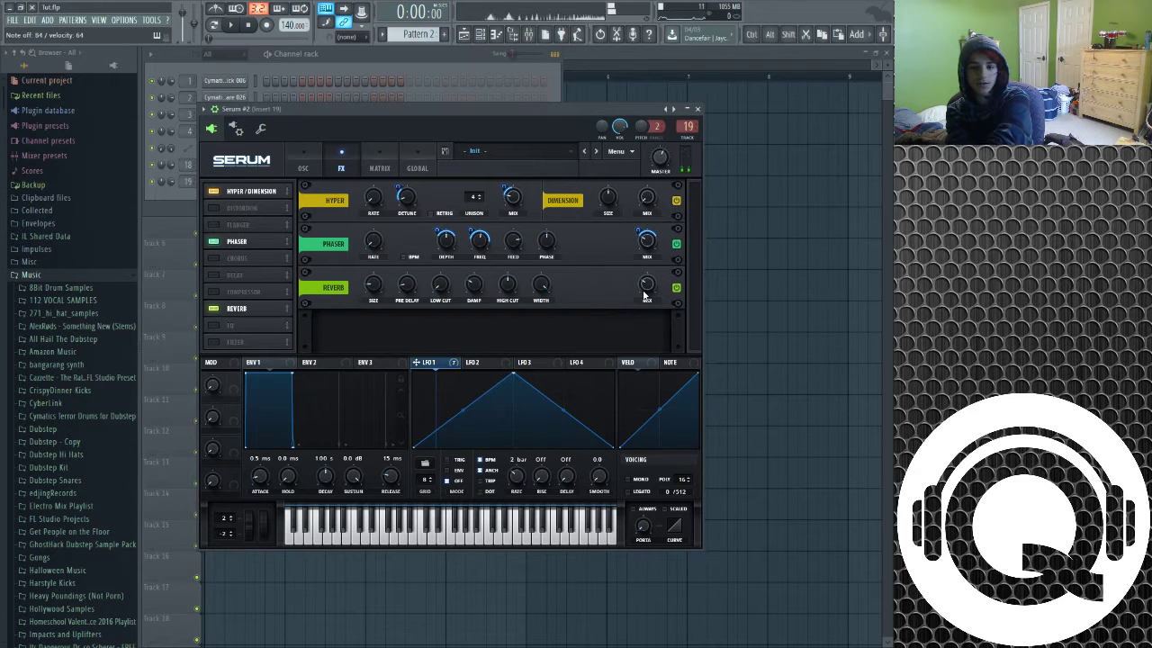
{"action": "left_click", "coordinate": [213, 291]}
{"action": "mouse_move", "coordinate": [514, 290]}
{"action": "left_mouse_down"}
{"action": "mouse_move", "coordinate": [519, 273]}
{"action": "mouse_move", "coordinate": [529, 283]}
{"action": "left_mouse_up"}
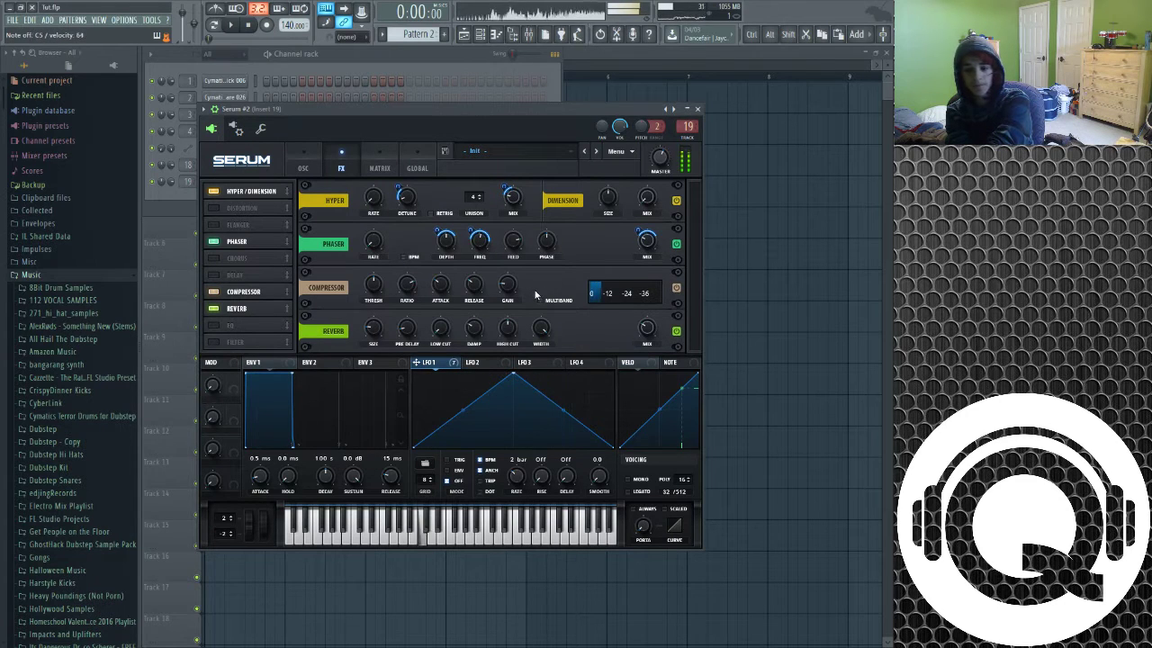
Step: Return to the oscillator view, enable the filter, and set its type to Formant-I
{"action": "left_click", "coordinate": [304, 160]}
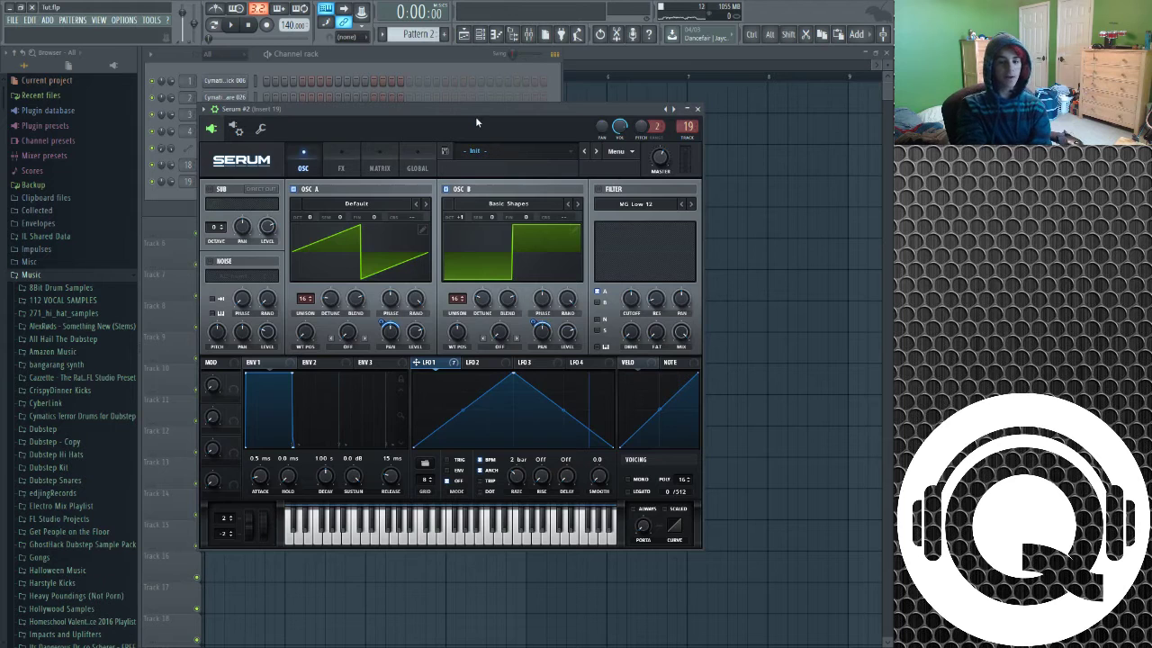
{"action": "mouse_move", "coordinate": [477, 117]}
{"action": "left_mouse_down"}
{"action": "mouse_move", "coordinate": [461, 95]}
{"action": "mouse_move", "coordinate": [462, 108]}
{"action": "left_mouse_up"}
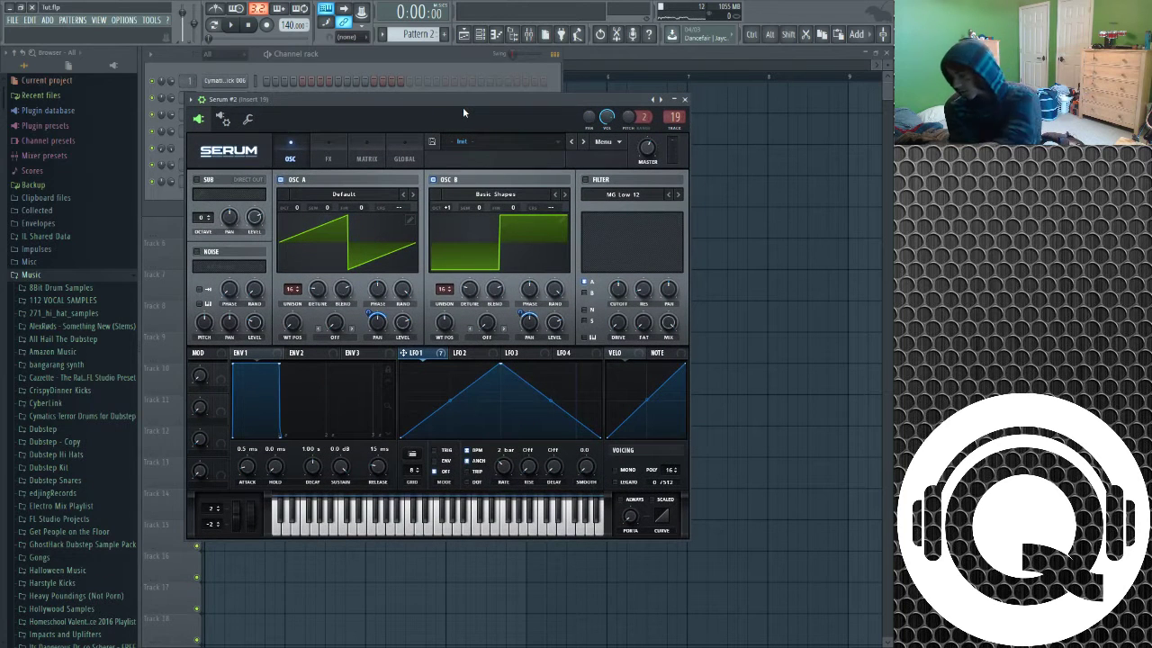
{"action": "left_click", "coordinate": [585, 180]}
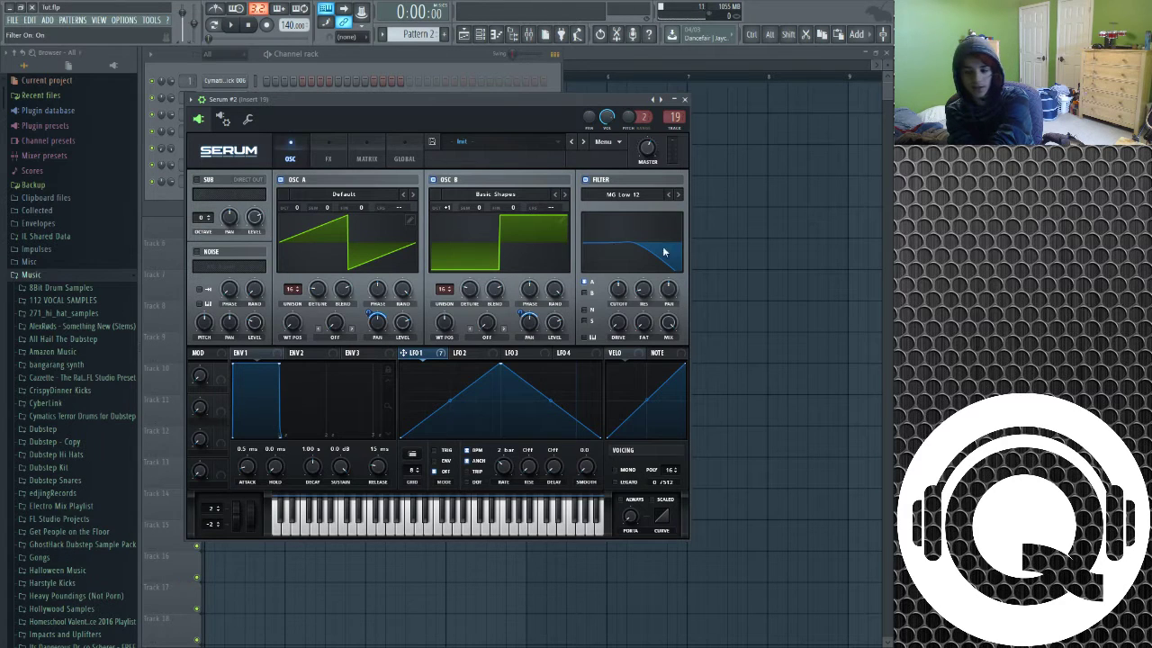
{"action": "left_click", "coordinate": [672, 428]}
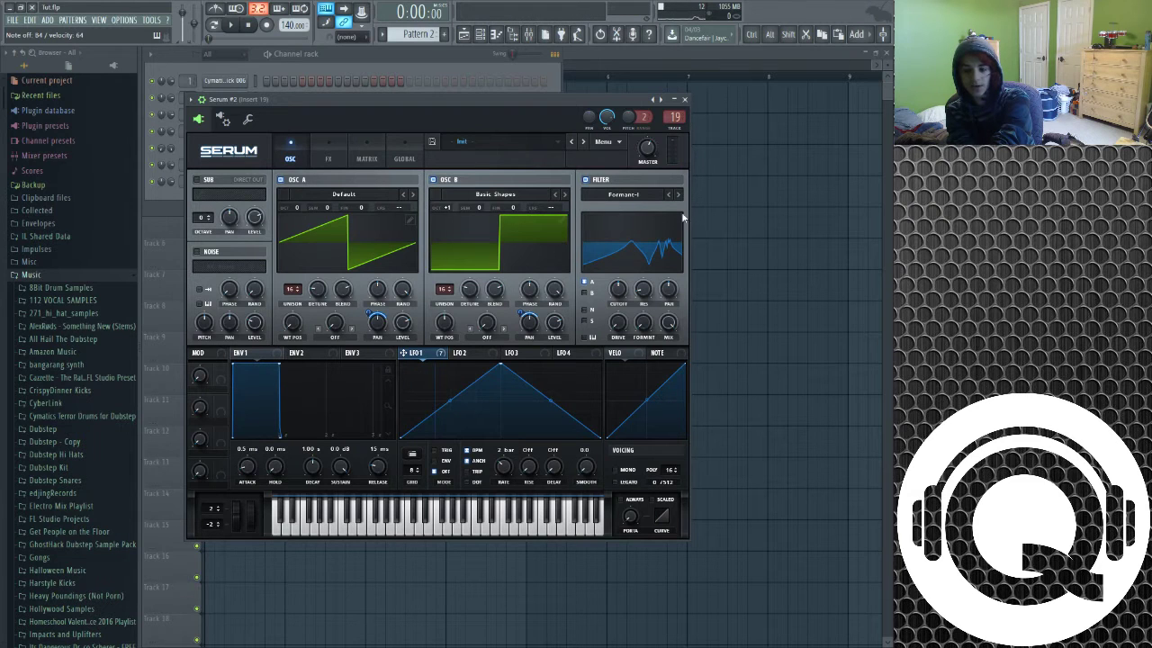
Step: Switch the filter to MG Low 6, route oscillator B through it as well, and sweep its cutoff down and back up
{"action": "left_click", "coordinate": [621, 195]}
{"action": "left_click_drag", "start_coordinate": [623, 287], "coordinate": [609, 410]}
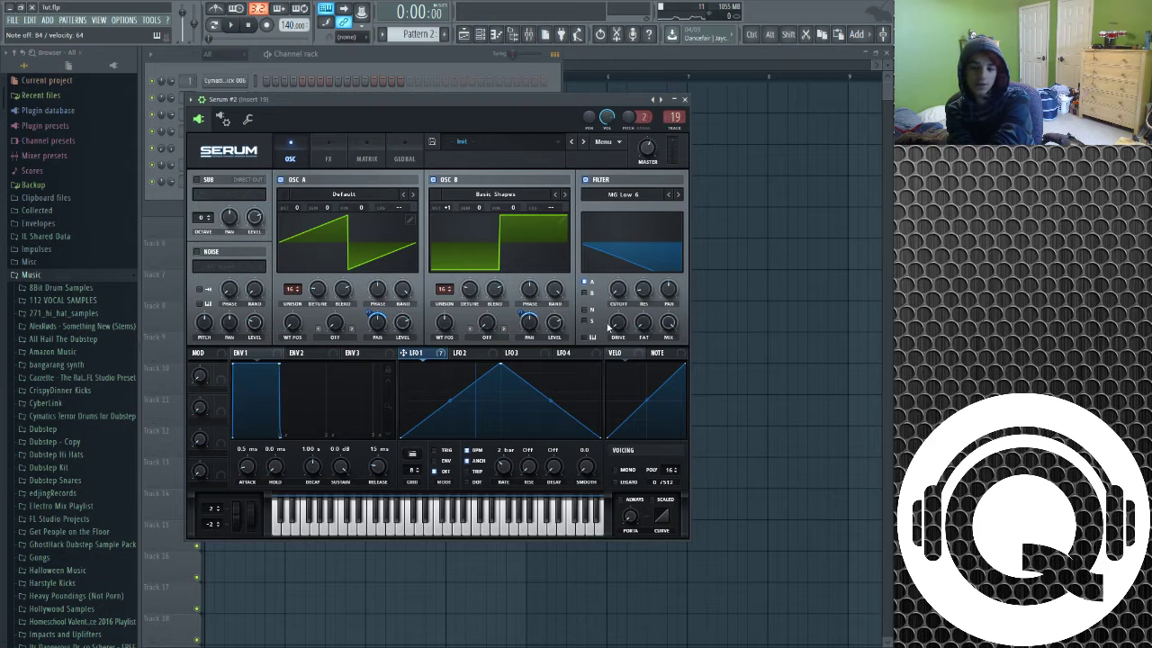
{"action": "left_click", "coordinate": [590, 294]}
{"action": "mouse_move", "coordinate": [619, 293]}
{"action": "left_mouse_down"}
{"action": "mouse_move", "coordinate": [601, 224]}
{"action": "mouse_move", "coordinate": [628, 247]}
{"action": "mouse_move", "coordinate": [609, 300]}
{"action": "mouse_move", "coordinate": [608, 278]}
{"action": "left_mouse_up"}
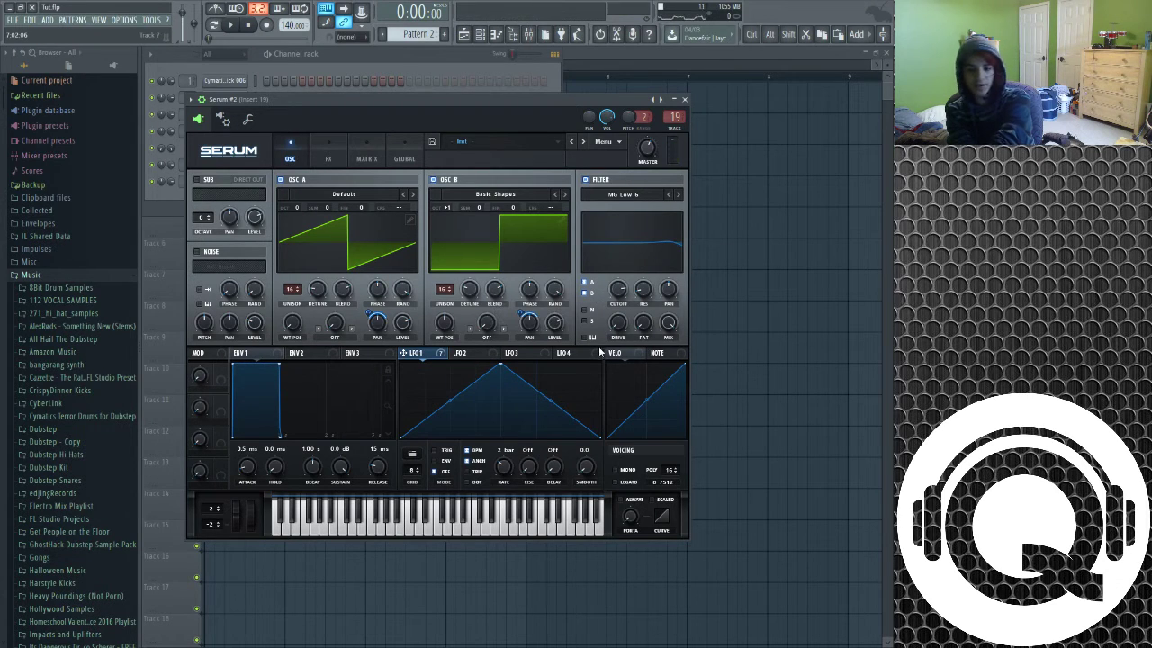
{"action": "left_click", "coordinate": [586, 321]}
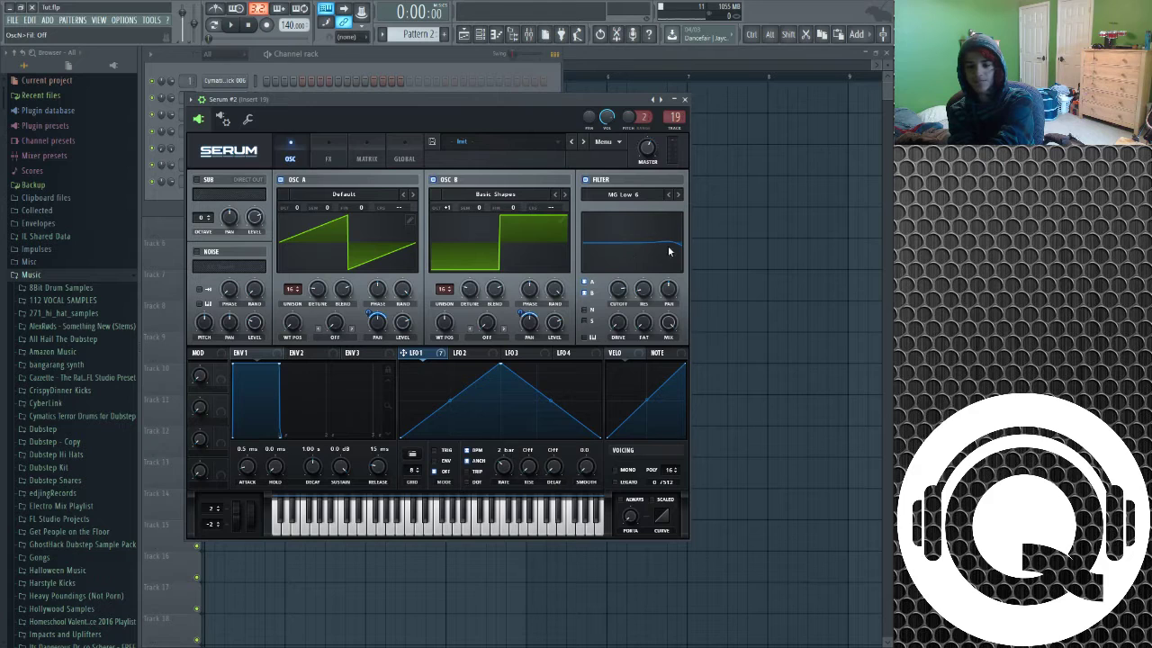
Step: Set the filter to Formant-I with 13% drive and a reduced mix, and modulate its mix and cutoff with LFO 1
{"action": "left_click", "coordinate": [671, 430]}
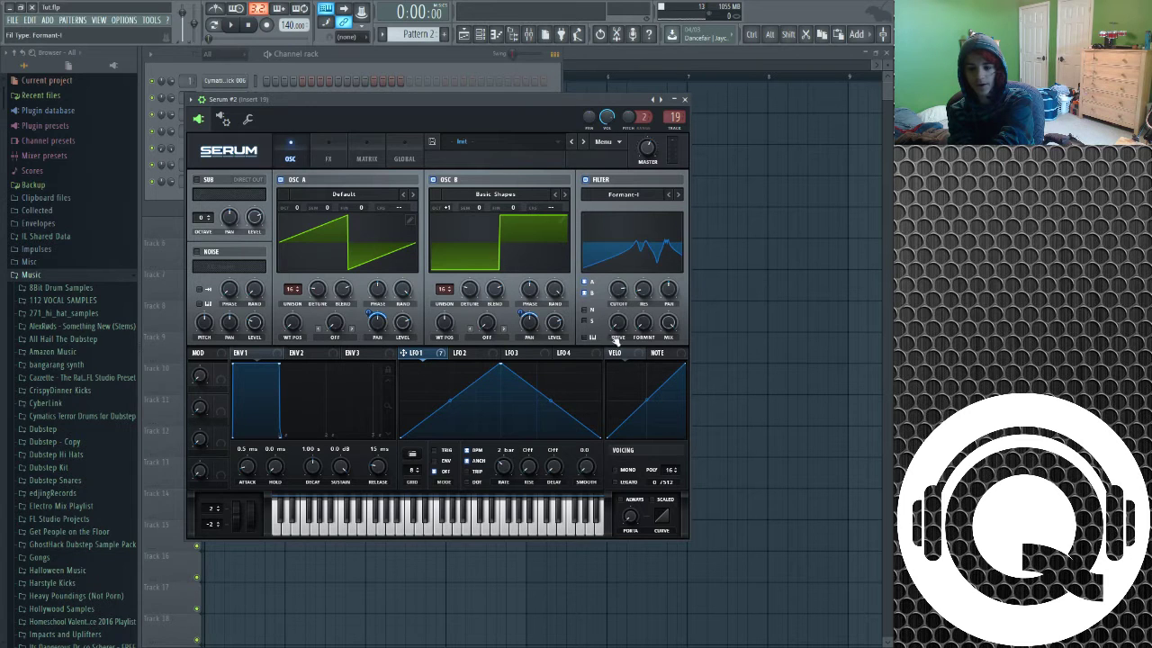
{"action": "left_click_drag", "start_coordinate": [672, 330], "coordinate": [670, 369]}
{"action": "left_click_drag", "start_coordinate": [431, 356], "coordinate": [668, 327]}
{"action": "left_click_drag", "start_coordinate": [661, 313], "coordinate": [671, 328]}
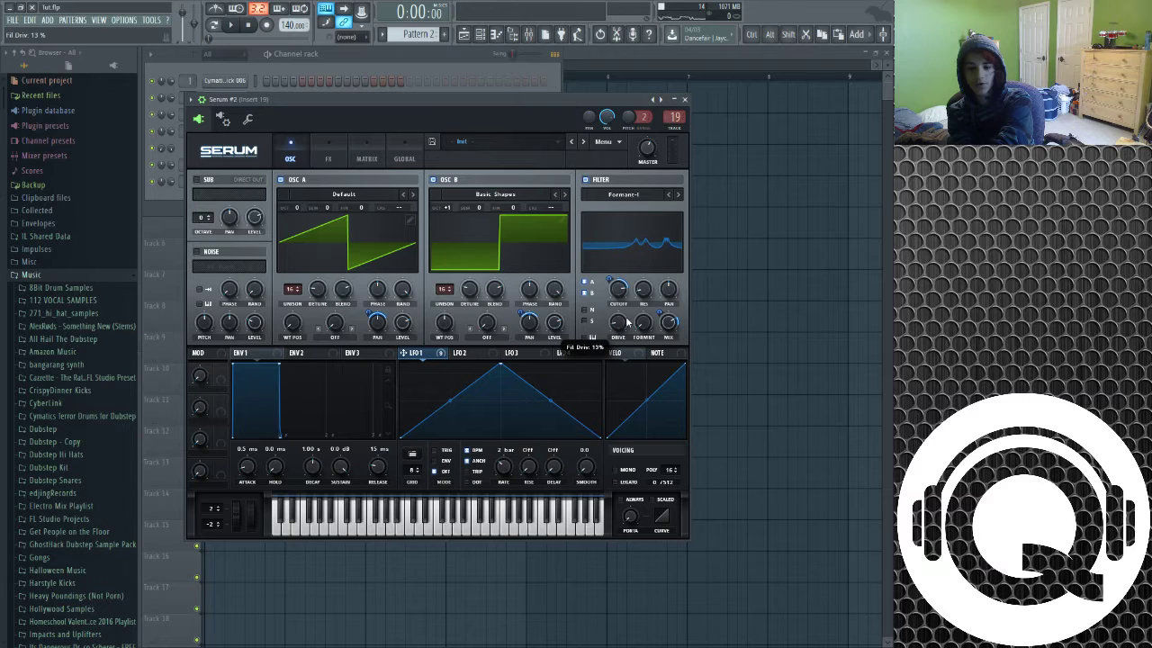
Step: Lower the filter's formant and resonance, and modulate its formant, resonance and pan with LFO 1
{"action": "left_click_drag", "start_coordinate": [644, 326], "coordinate": [640, 352]}
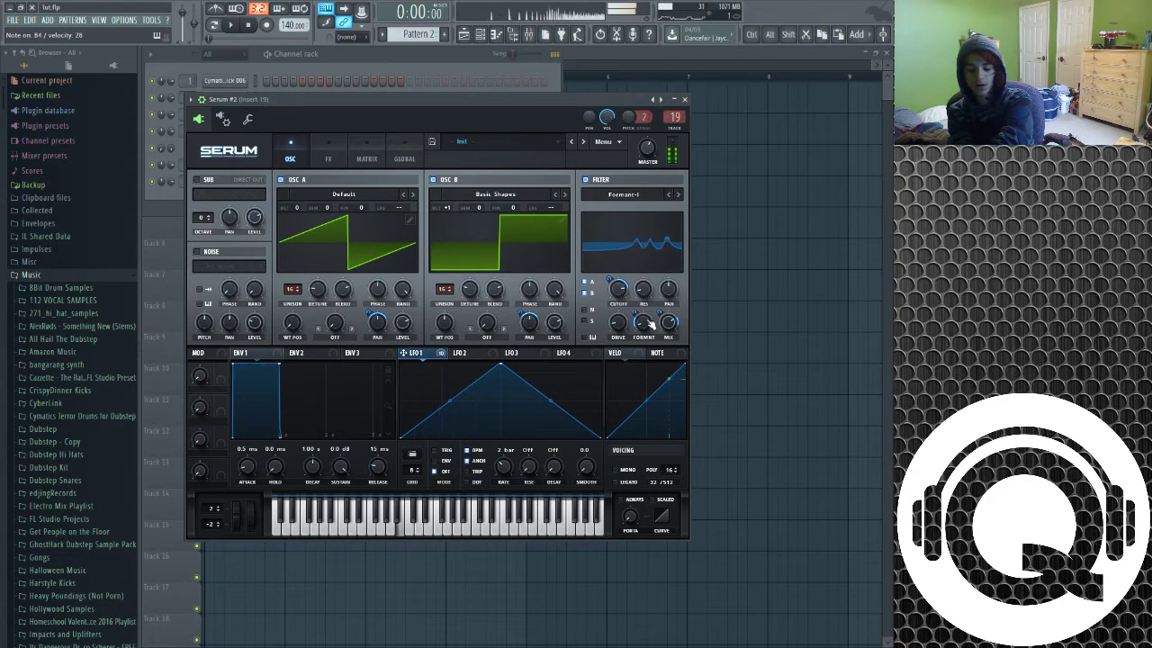
{"action": "left_click_drag", "start_coordinate": [646, 332], "coordinate": [651, 319]}
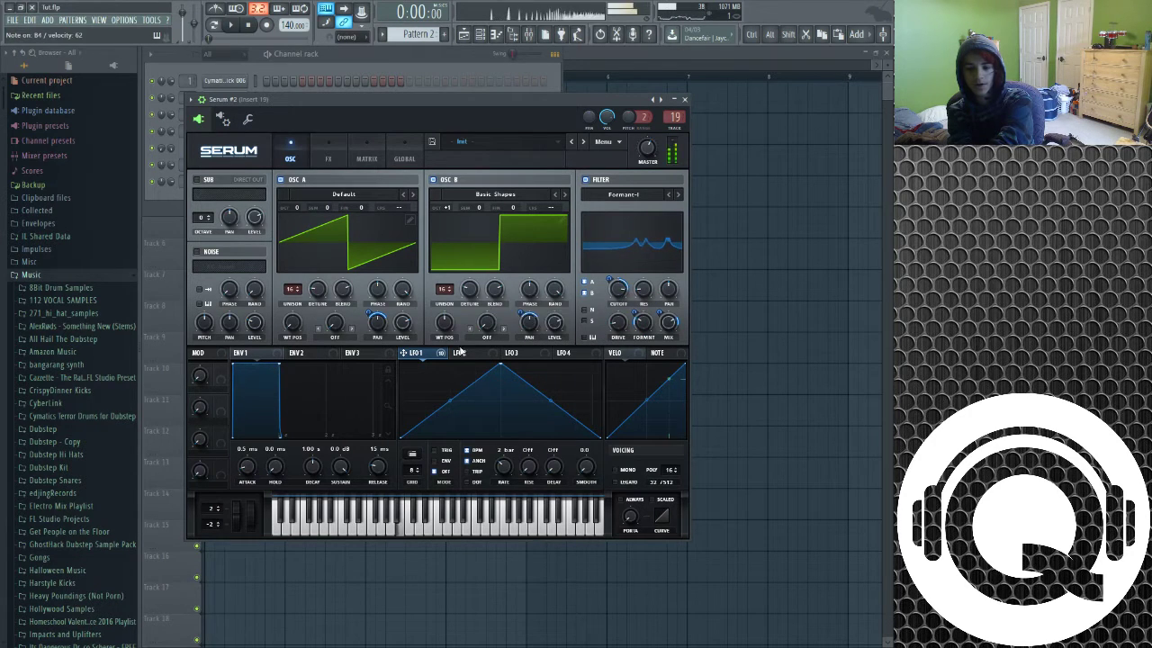
{"action": "mouse_move", "coordinate": [647, 292]}
{"action": "left_mouse_down"}
{"action": "mouse_move", "coordinate": [651, 280]}
{"action": "mouse_move", "coordinate": [644, 303]}
{"action": "left_mouse_up"}
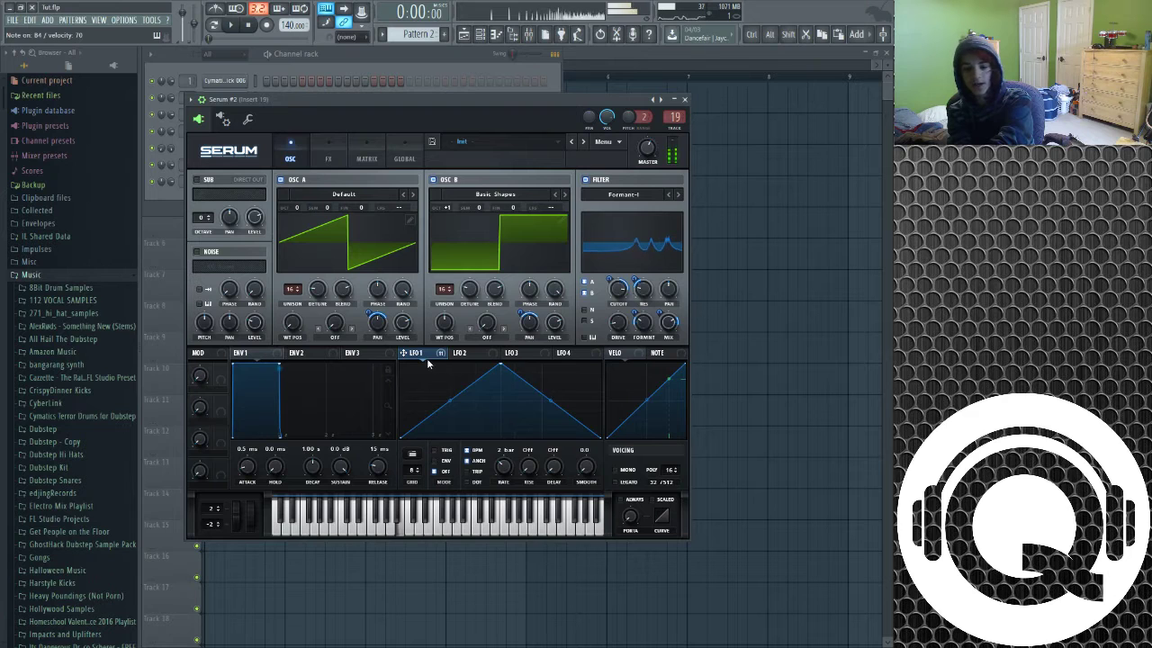
{"action": "left_click_drag", "start_coordinate": [429, 363], "coordinate": [668, 289]}
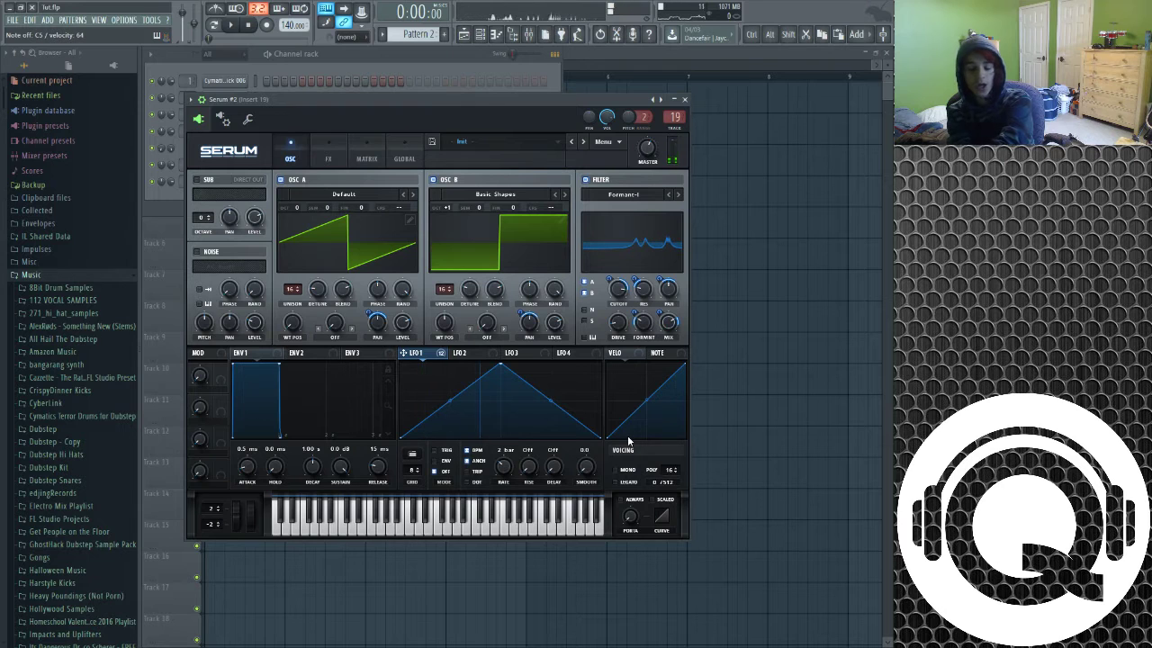
Step: Enable Mono voicing and always-on portamento with a time of 33 ms, and play some notes to test the glide
{"action": "left_click", "coordinate": [616, 469]}
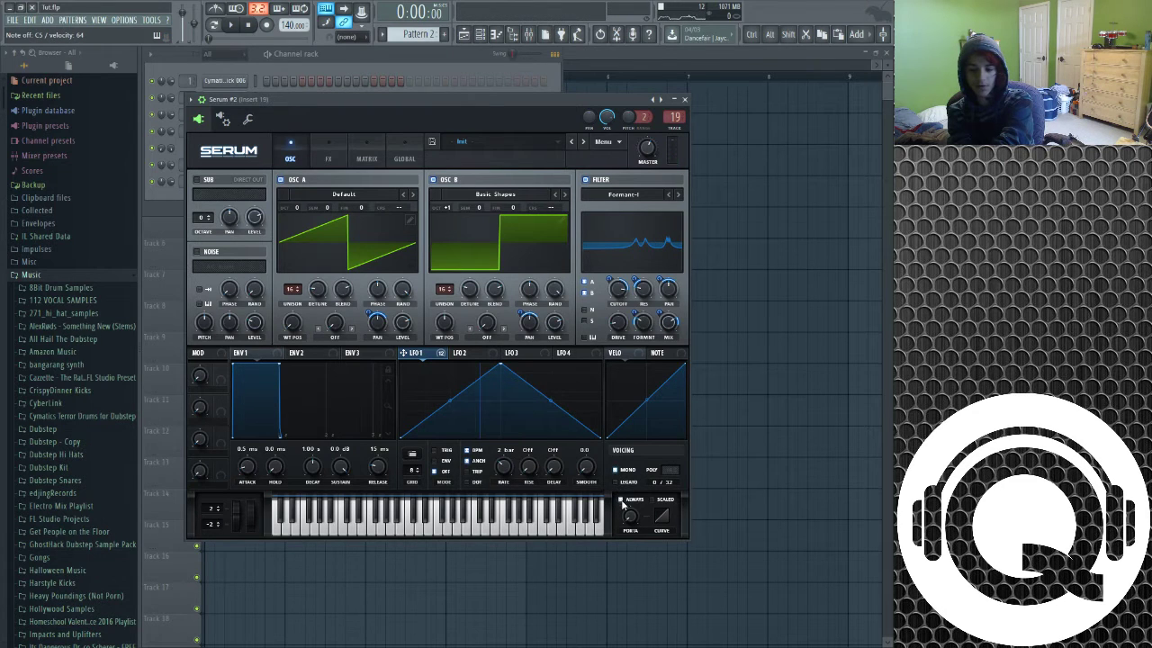
{"action": "mouse_move", "coordinate": [623, 506]}
{"action": "left_mouse_down"}
{"action": "mouse_move", "coordinate": [630, 513]}
{"action": "mouse_move", "coordinate": [644, 490]}
{"action": "mouse_move", "coordinate": [632, 515]}
{"action": "left_mouse_up"}
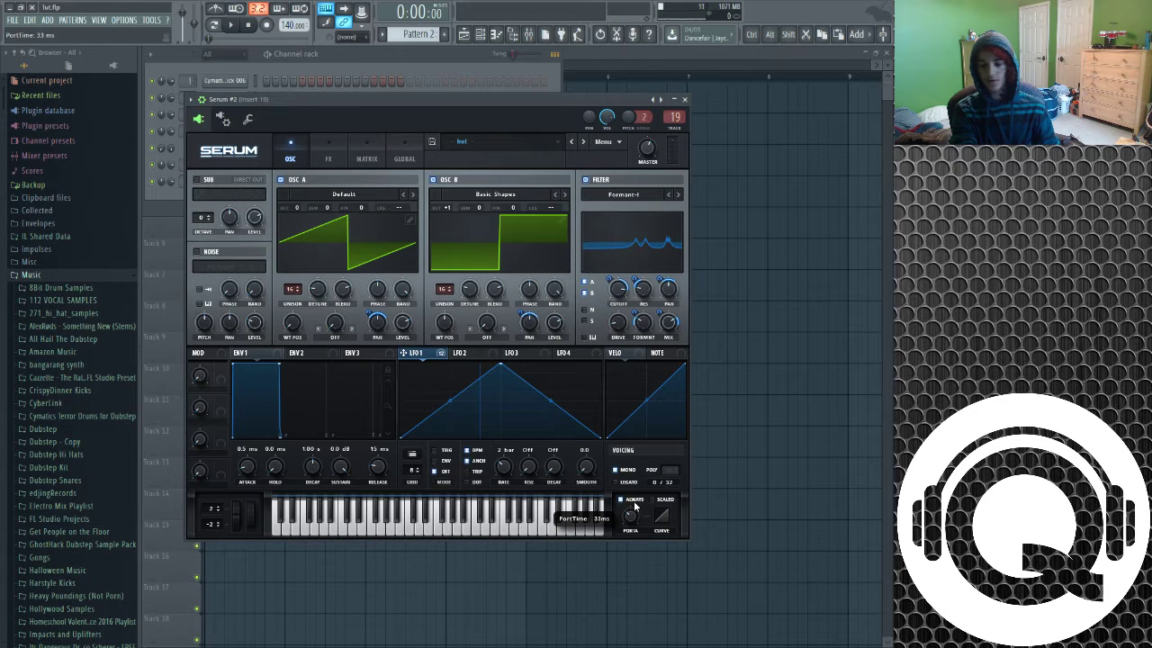
{"action": "left_click_drag", "start_coordinate": [634, 509], "coordinate": [641, 509]}
{"action": "key", "text": "e"}
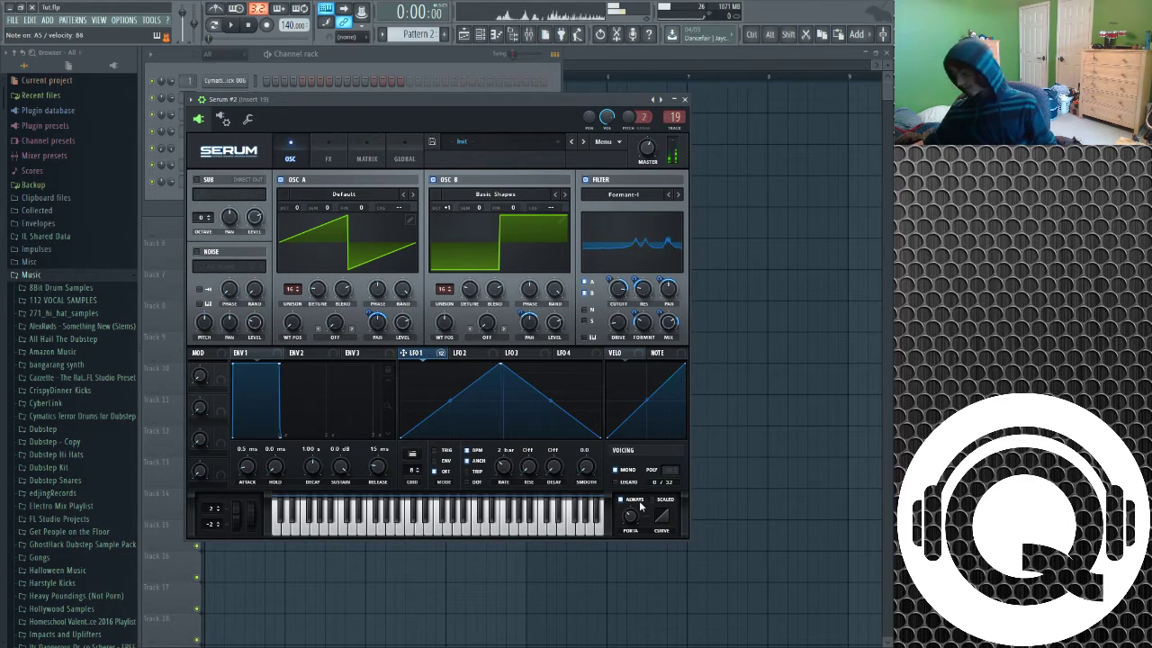
{"action": "key", "text": "n"}
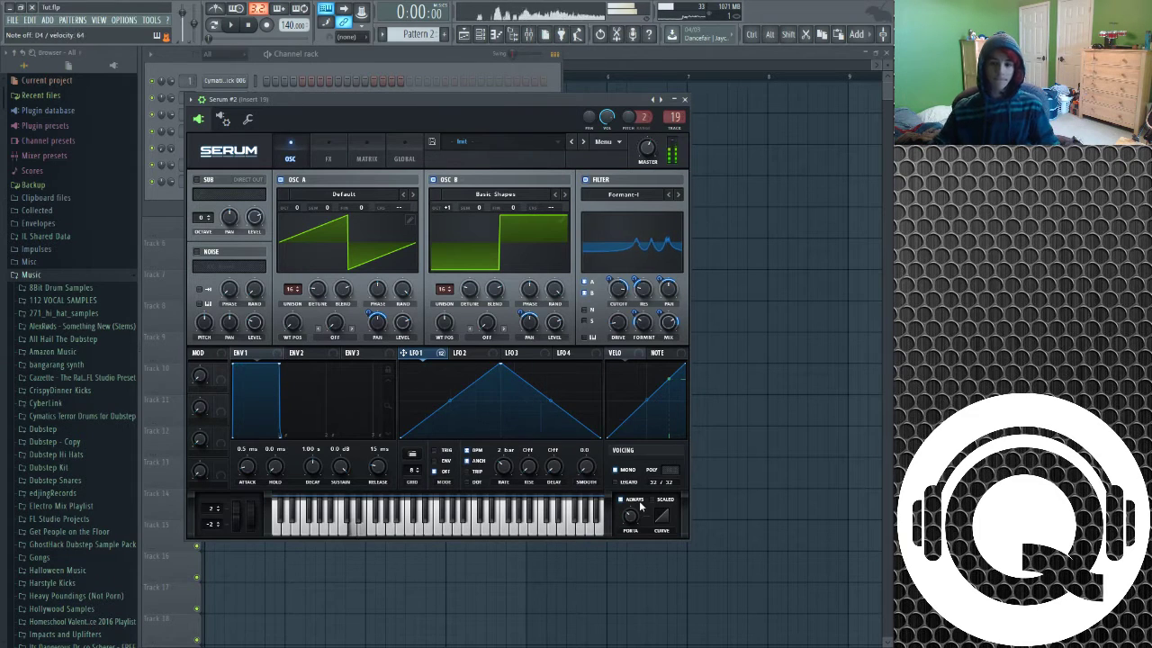
Step: Close the synth window, open the mixer, and load Fruity parametric EQ 2 into the first effect slot of insert 19
{"action": "mouse_move", "coordinate": [659, 154]}
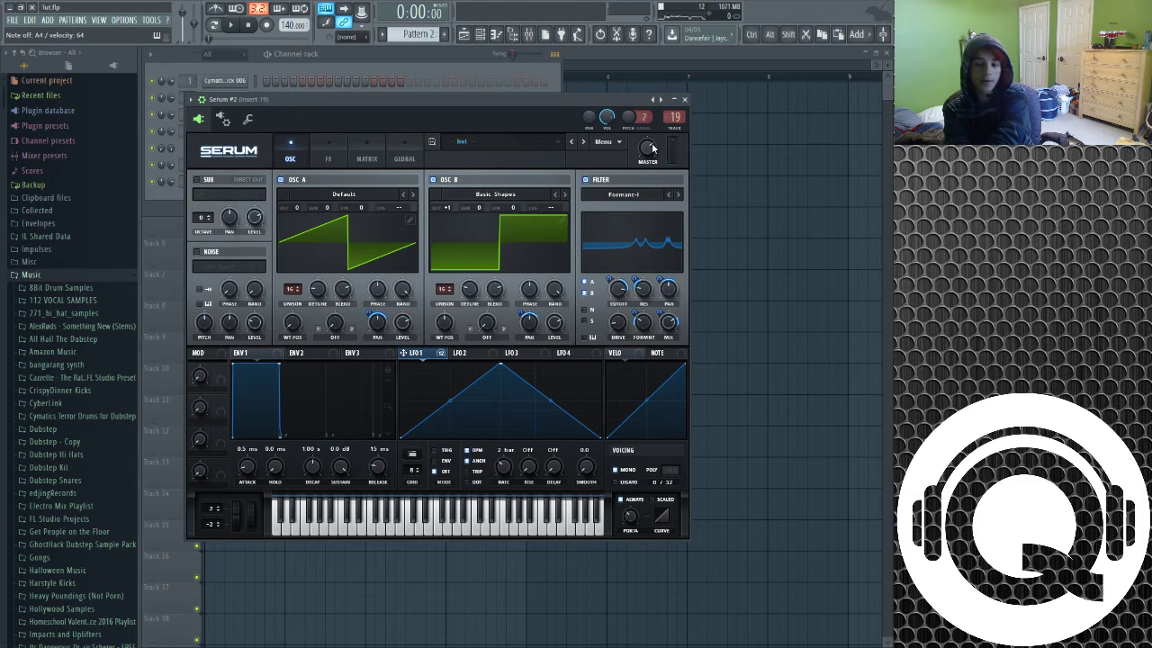
{"action": "left_click", "coordinate": [686, 100]}
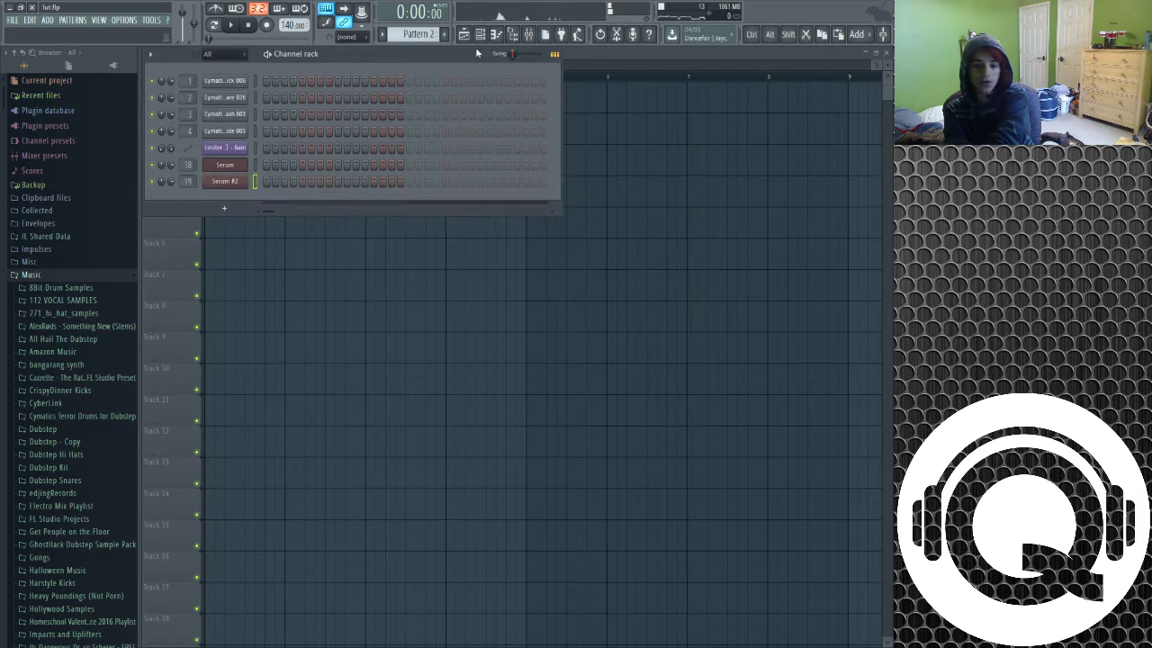
{"action": "left_click", "coordinate": [533, 37]}
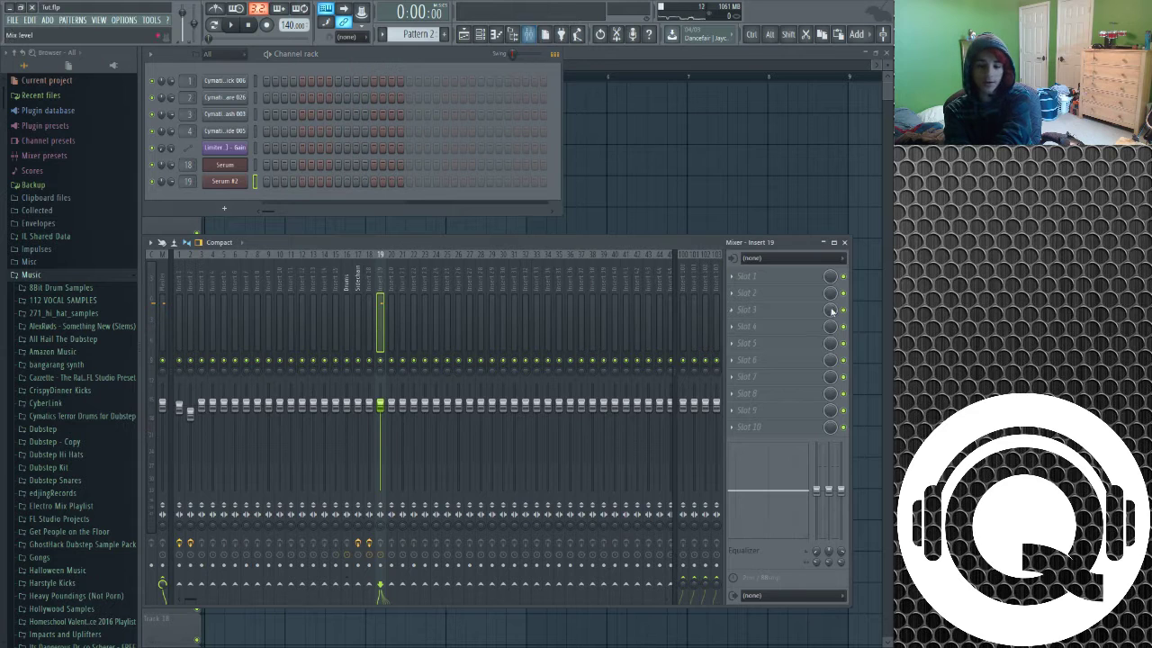
{"action": "left_click_drag", "start_coordinate": [614, 240], "coordinate": [639, 210]}
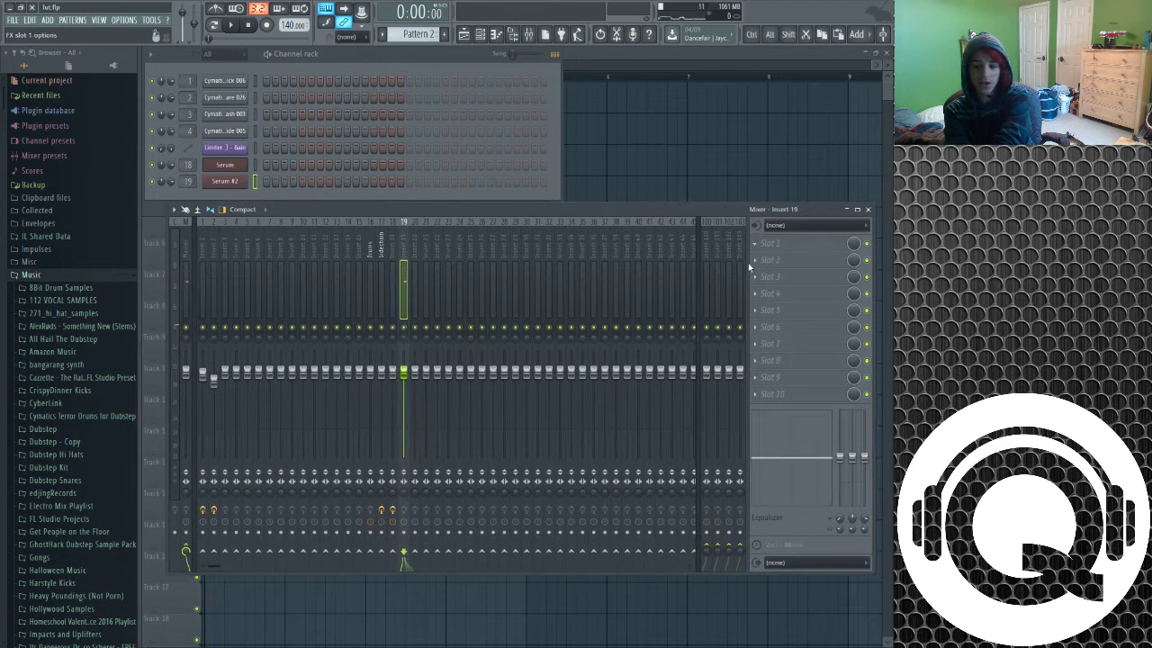
{"action": "left_click", "coordinate": [798, 371]}
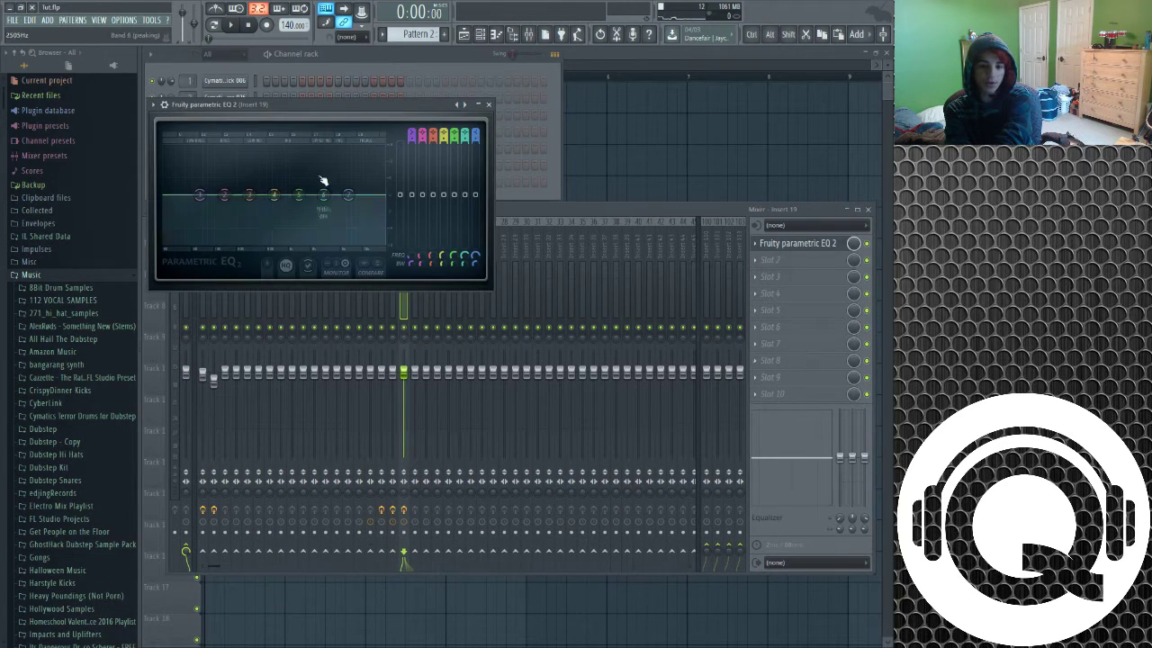
Step: Shape the EQ with a steep low cut on band 1, a slight band 5 boost, and a 1.5 dB high shelf at 7711 Hz
{"action": "left_click_drag", "start_coordinate": [318, 109], "coordinate": [445, 163]}
{"action": "left_click_drag", "start_coordinate": [320, 249], "coordinate": [375, 297]}
{"action": "left_click_drag", "start_coordinate": [420, 249], "coordinate": [477, 244]}
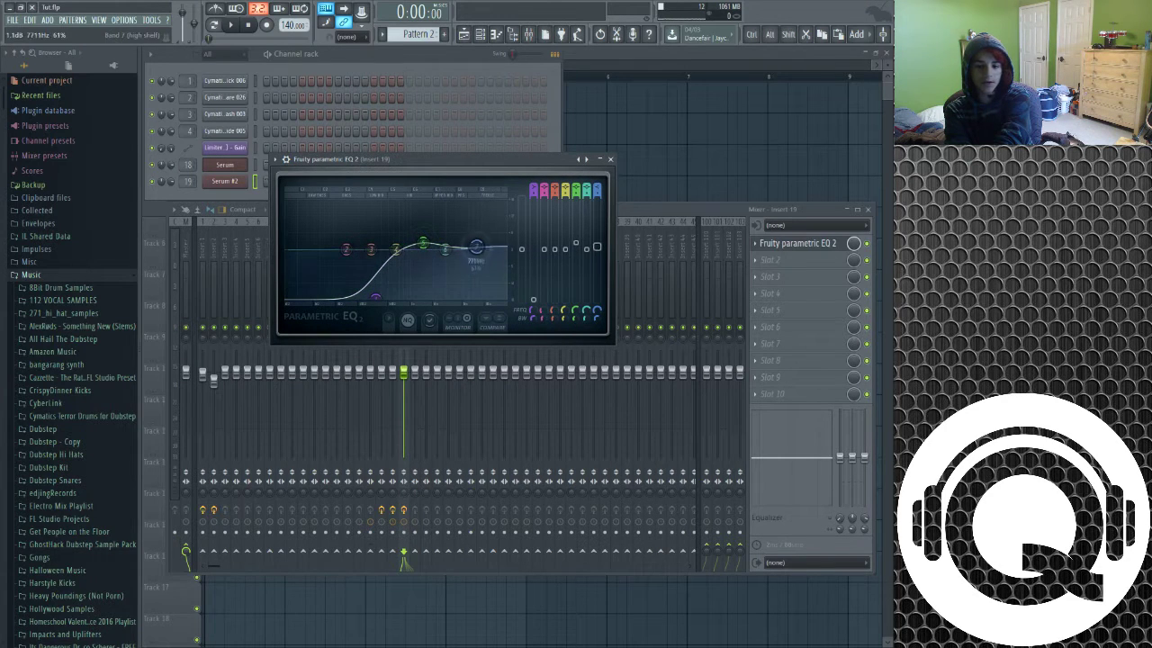
{"action": "left_click_drag", "start_coordinate": [376, 297], "coordinate": [355, 298]}
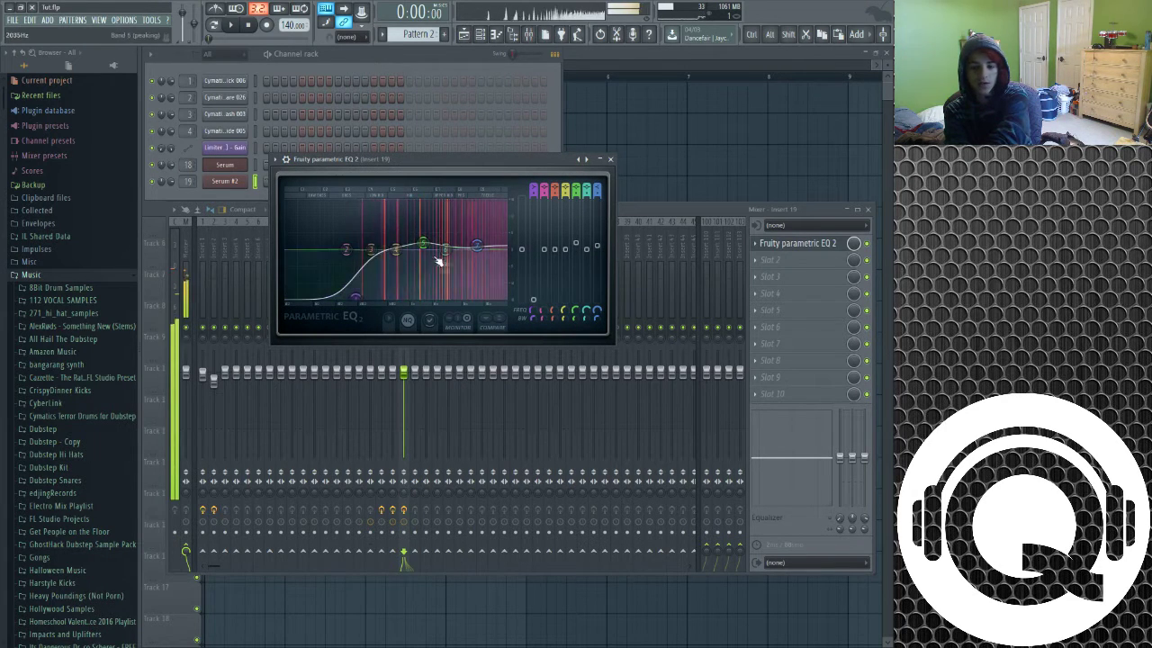
{"action": "left_click_drag", "start_coordinate": [423, 242], "coordinate": [405, 237]}
{"action": "left_click_drag", "start_coordinate": [355, 298], "coordinate": [373, 298]}
{"action": "left_click_drag", "start_coordinate": [406, 237], "coordinate": [409, 241]}
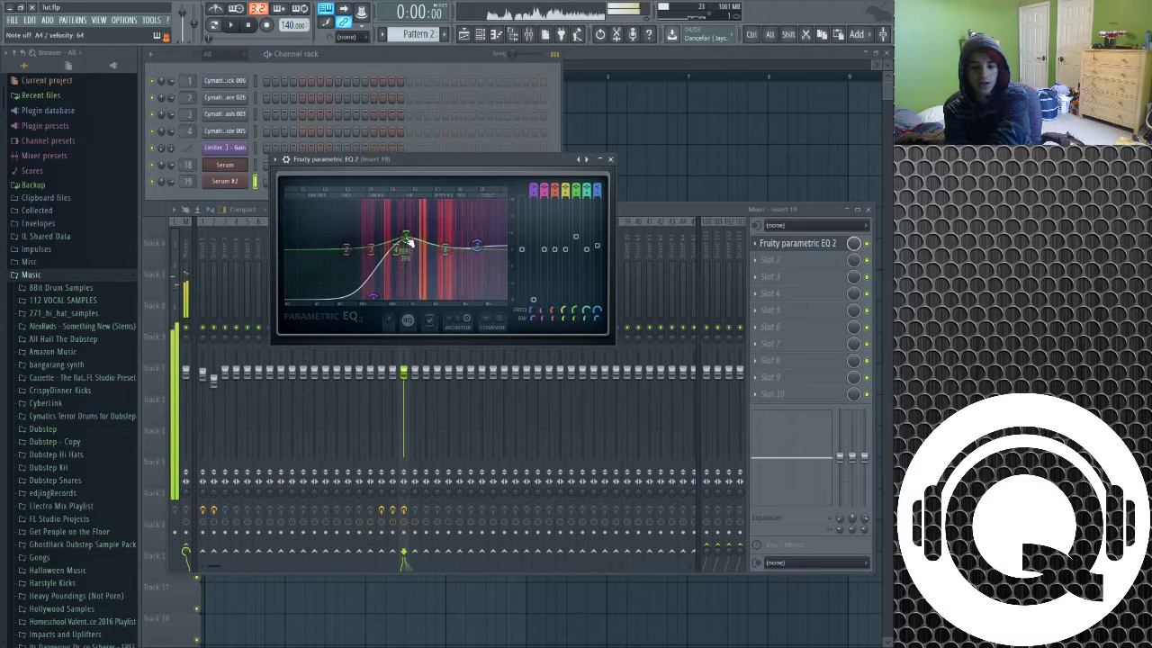
Step: Compare the EQ curve on insert 18 with the one on insert 19, and close the EQ window
{"action": "left_click", "coordinate": [610, 160]}
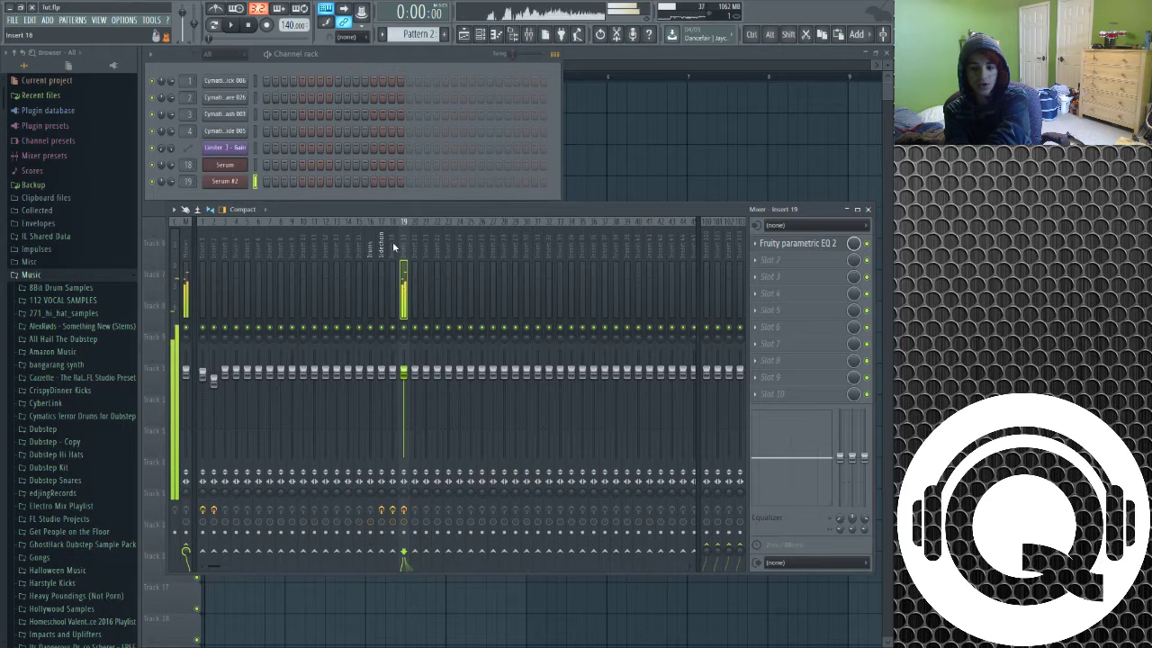
{"action": "left_click", "coordinate": [392, 241]}
{"action": "left_click", "coordinate": [807, 245]}
{"action": "left_click", "coordinate": [807, 245]}
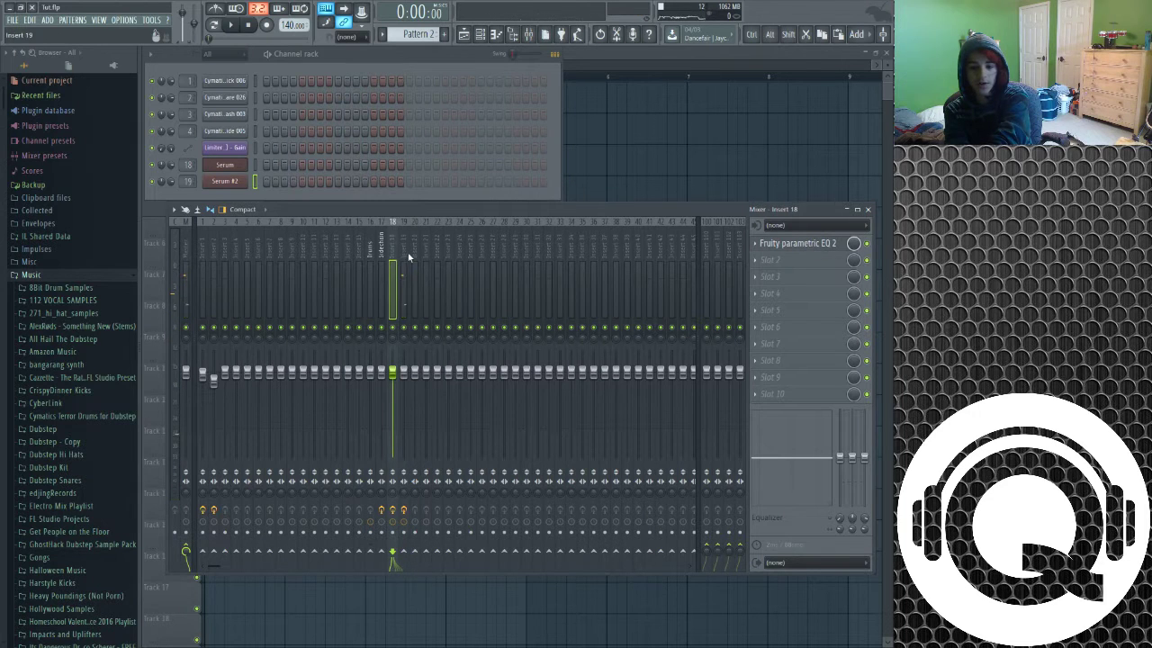
{"action": "left_click", "coordinate": [405, 258]}
{"action": "left_click", "coordinate": [807, 245]}
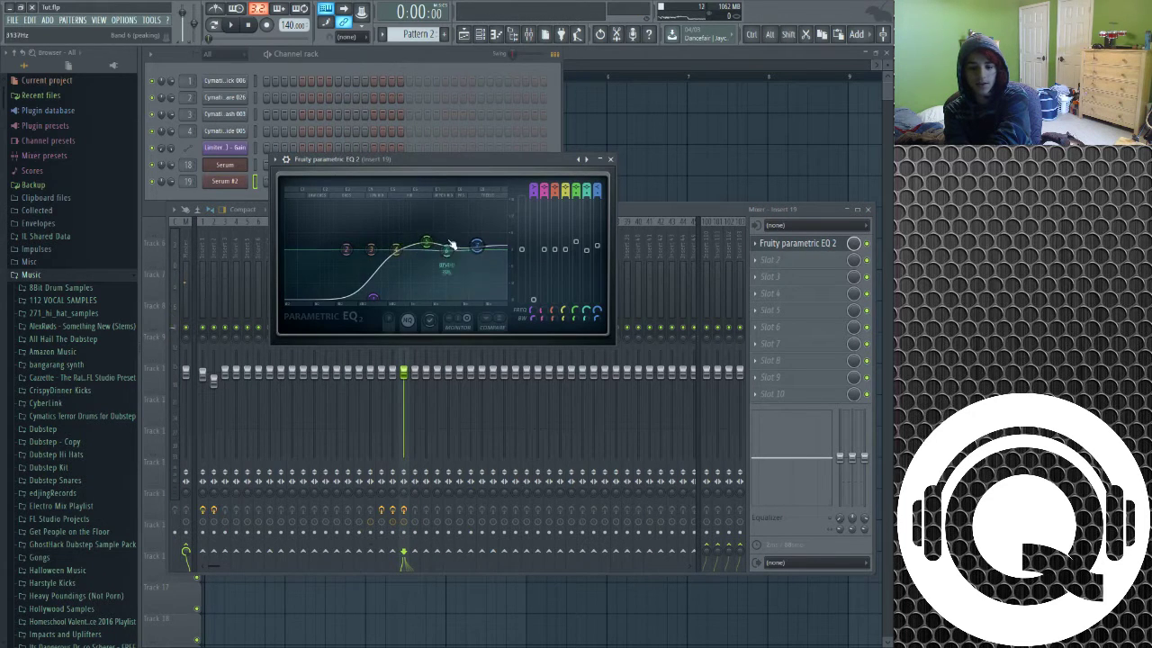
{"action": "left_click", "coordinate": [610, 159]}
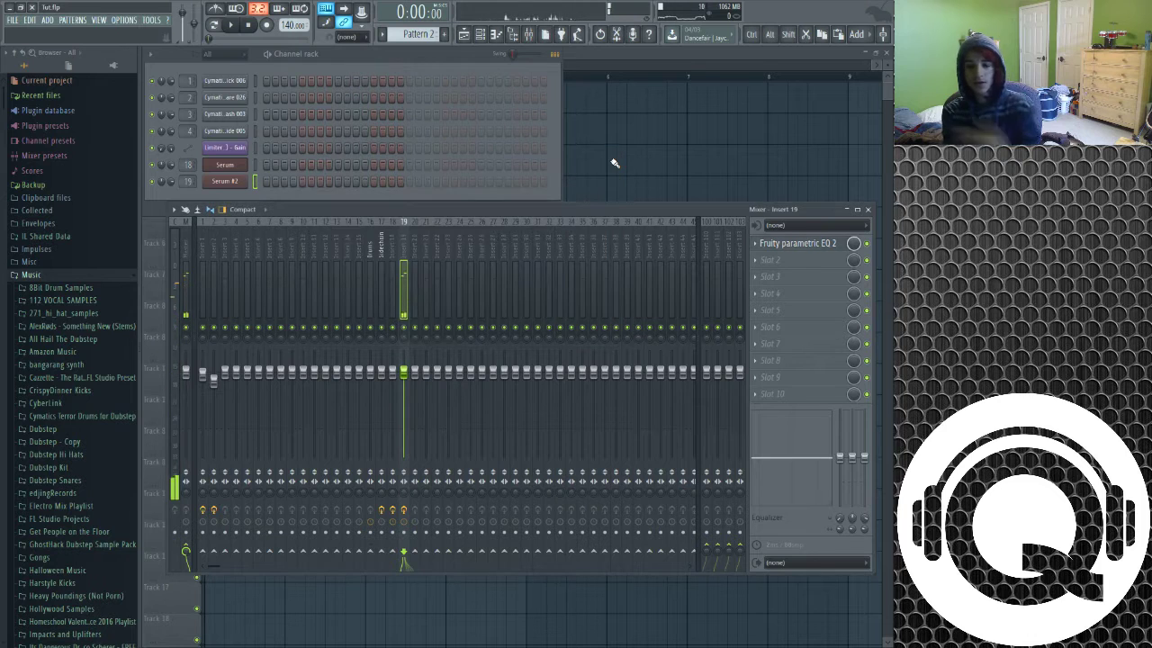
Step: Close the mixer, reopen Serum #2 from the channel rack, and add another Serum instance as a new channel
{"action": "left_click", "coordinate": [612, 160]}
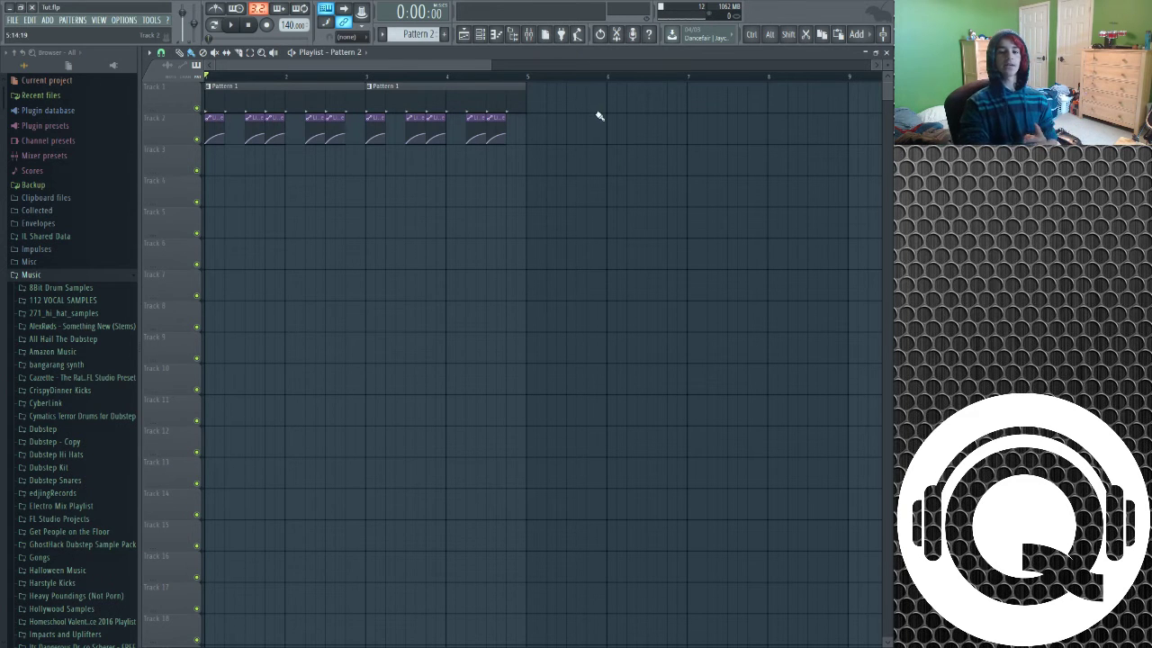
{"action": "left_click", "coordinate": [480, 34]}
{"action": "left_click", "coordinate": [224, 181]}
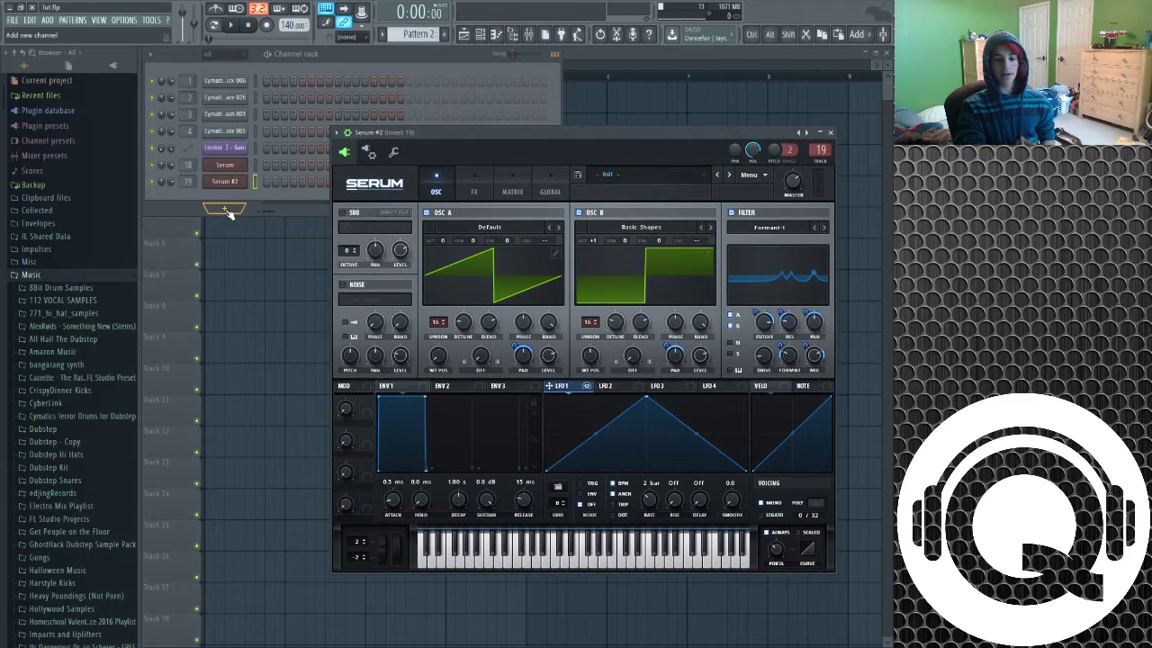
{"action": "left_click", "coordinate": [261, 57]}
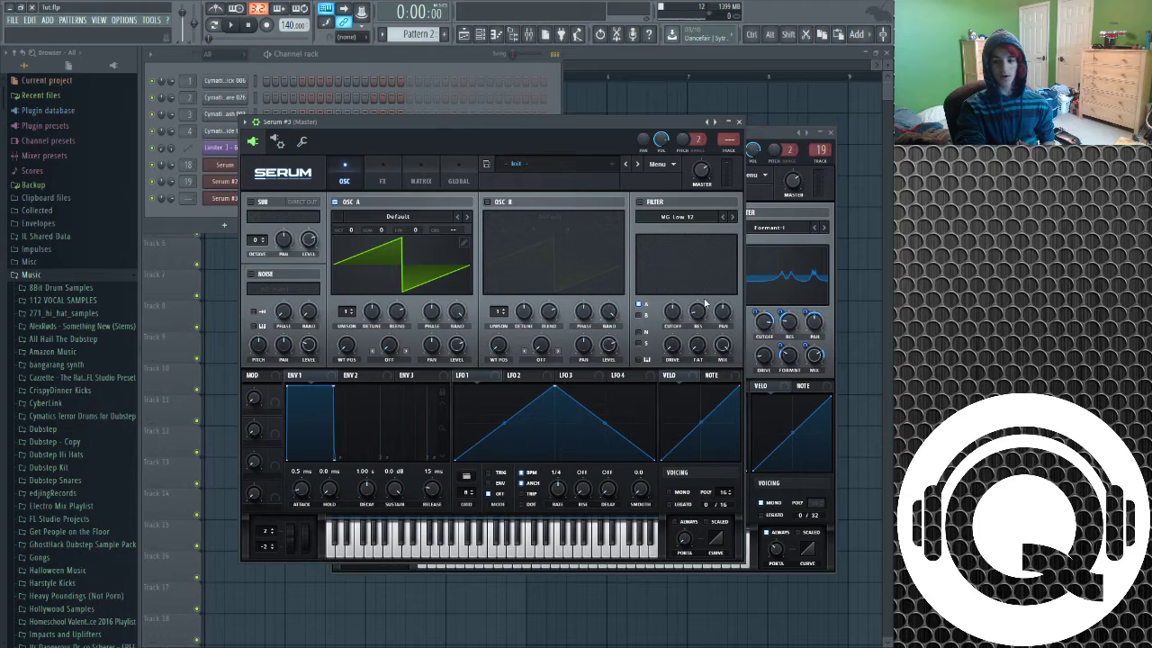
Step: Clear the open Serum windows off the playlist and reopen only Serum #3 from the channel rack
{"action": "left_click", "coordinate": [739, 121]}
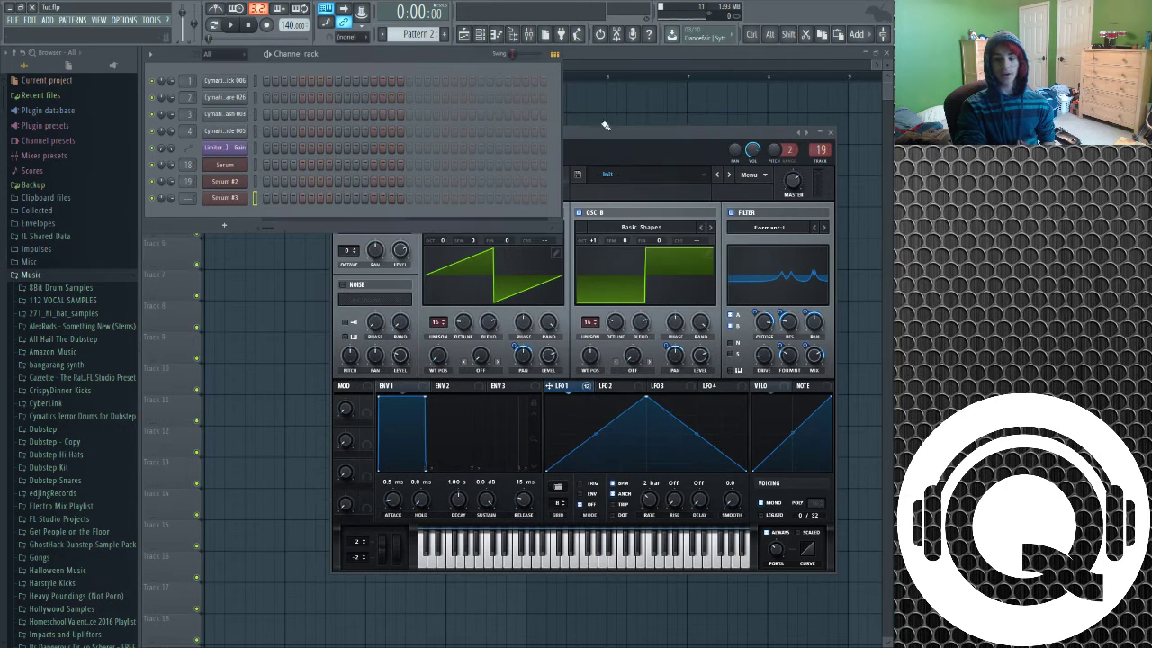
{"action": "left_click", "coordinate": [577, 51]}
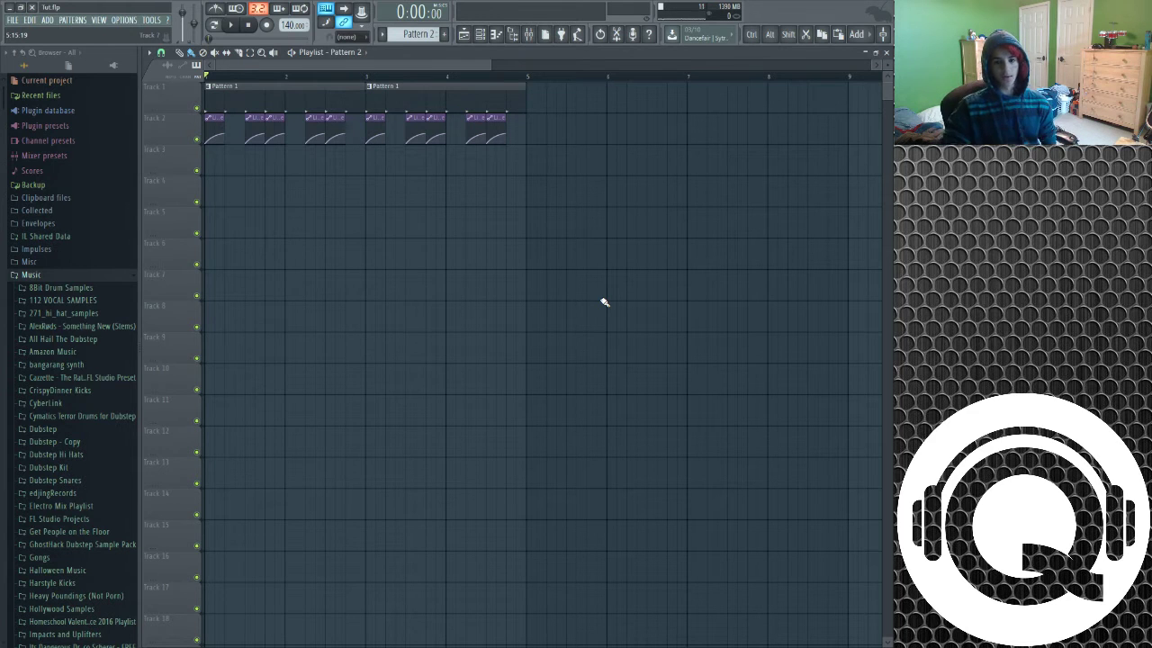
{"action": "left_click", "coordinate": [480, 34]}
{"action": "left_click", "coordinate": [219, 194]}
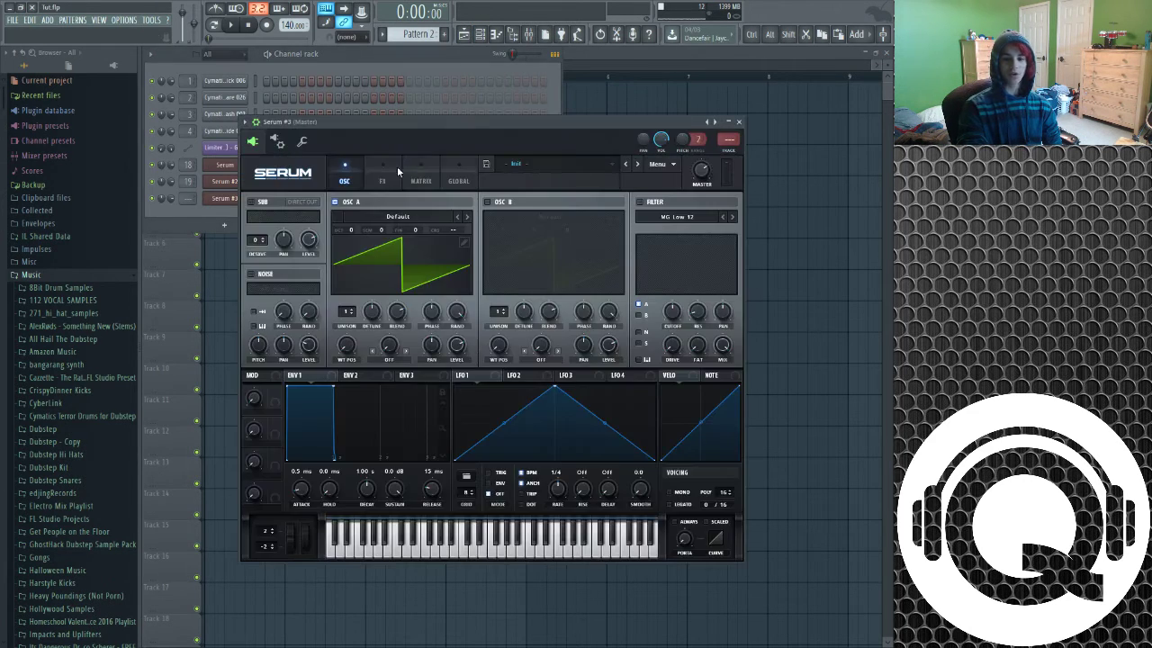
Step: Reposition the Serum #3 window over the playlist and bring the channel rack in front of it
{"action": "left_click_drag", "start_coordinate": [421, 143], "coordinate": [449, 136]}
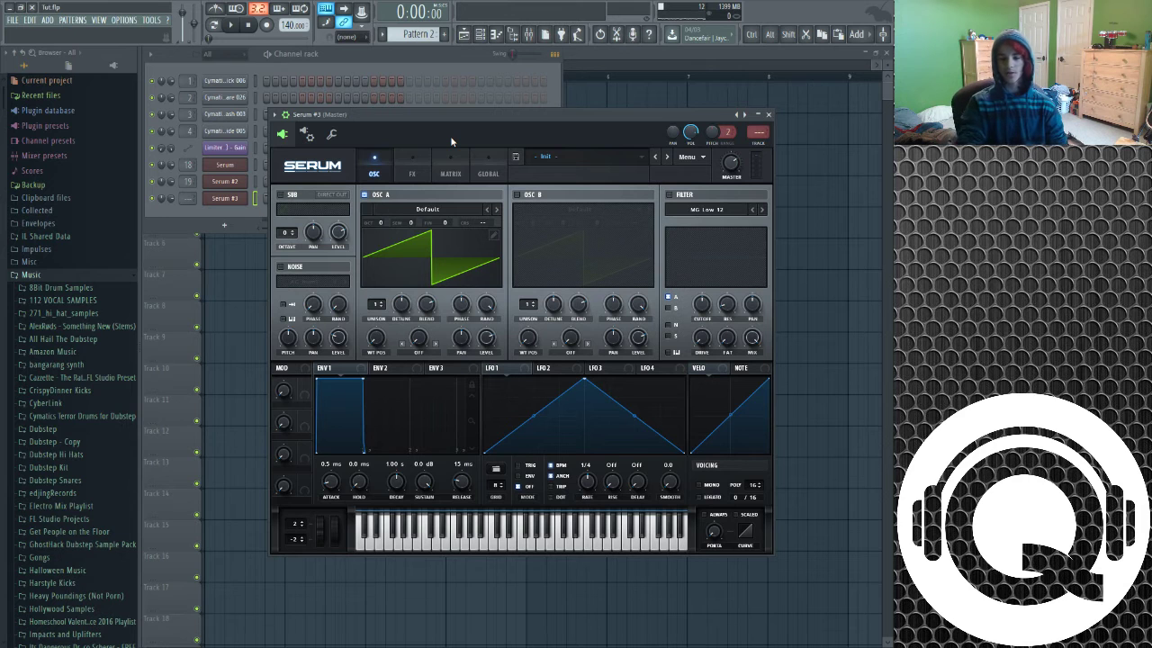
{"action": "left_click_drag", "start_coordinate": [465, 129], "coordinate": [450, 130]}
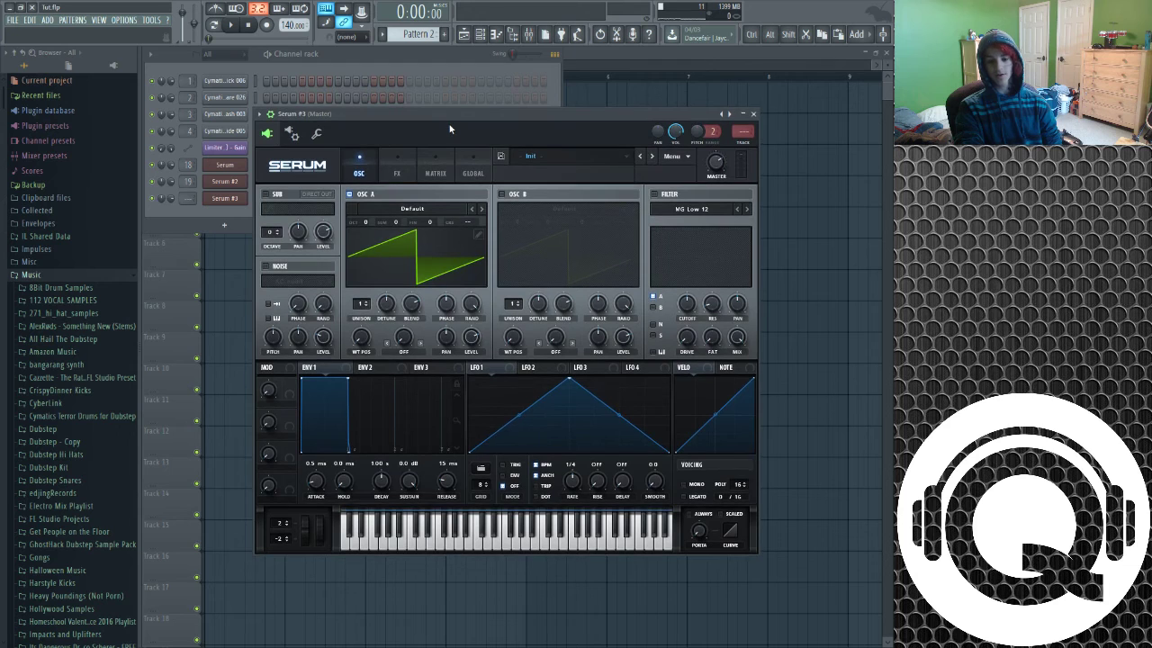
{"action": "left_click", "coordinate": [439, 62]}
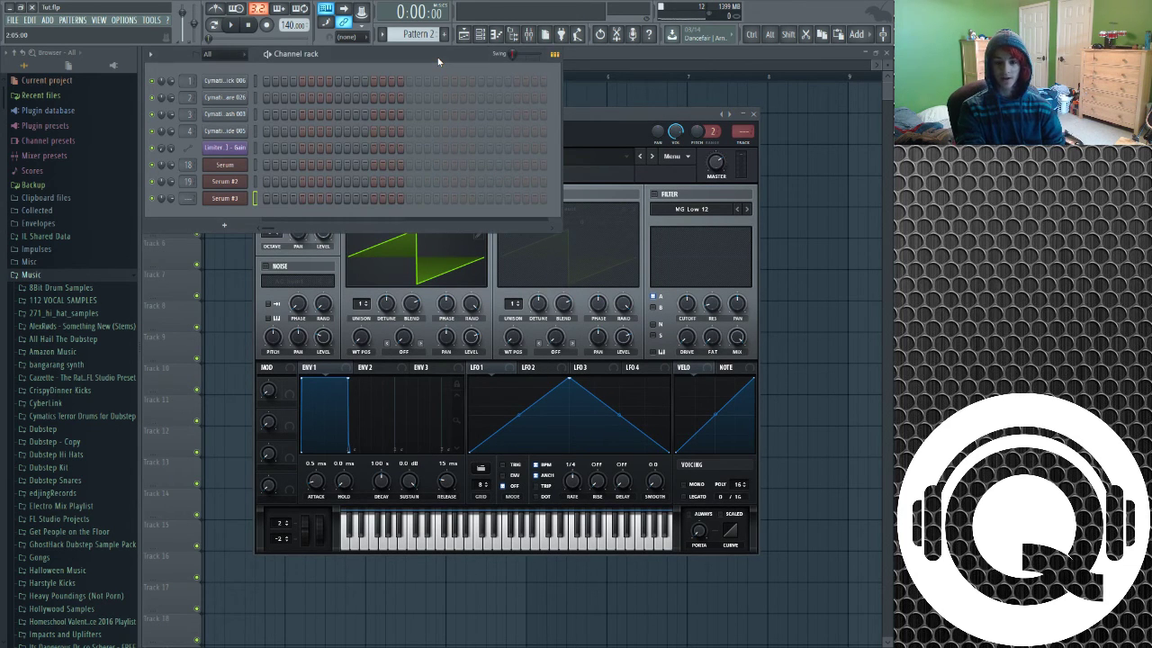